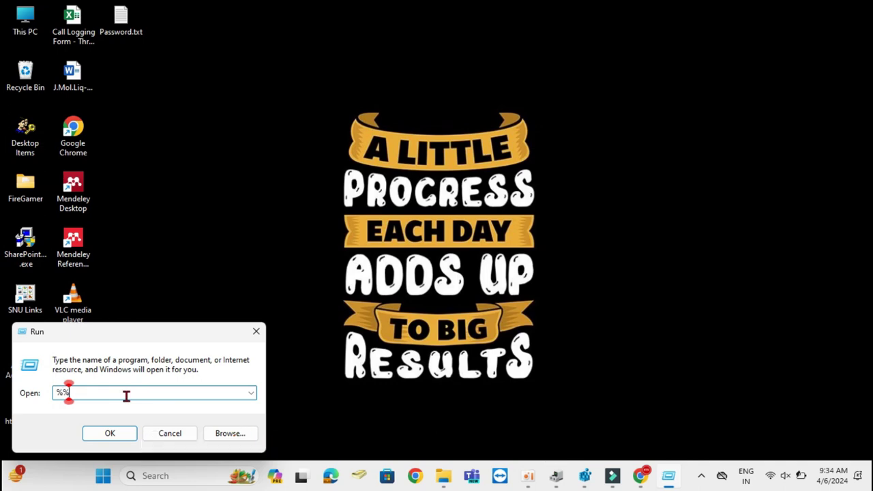
Open the user temp folder by running %temp%, permanently delete all its contents with administrator permission for all items, and close it
text(temp)
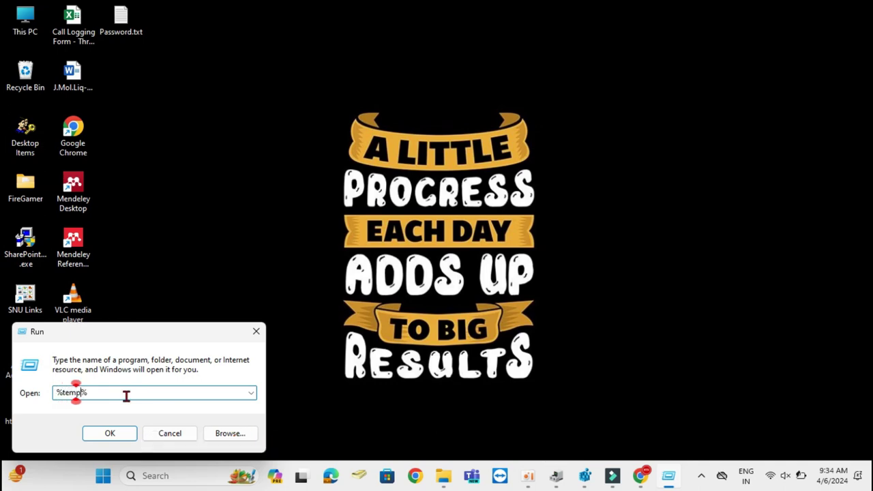
key(Return)
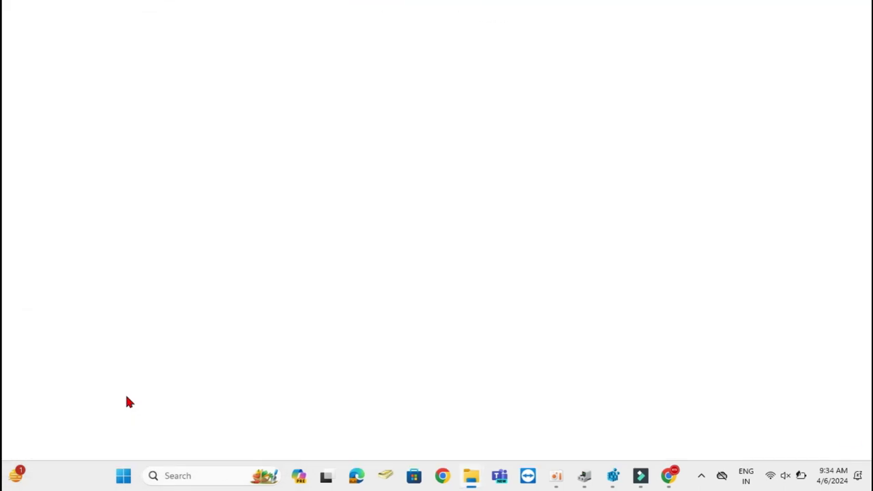
click(255, 121)
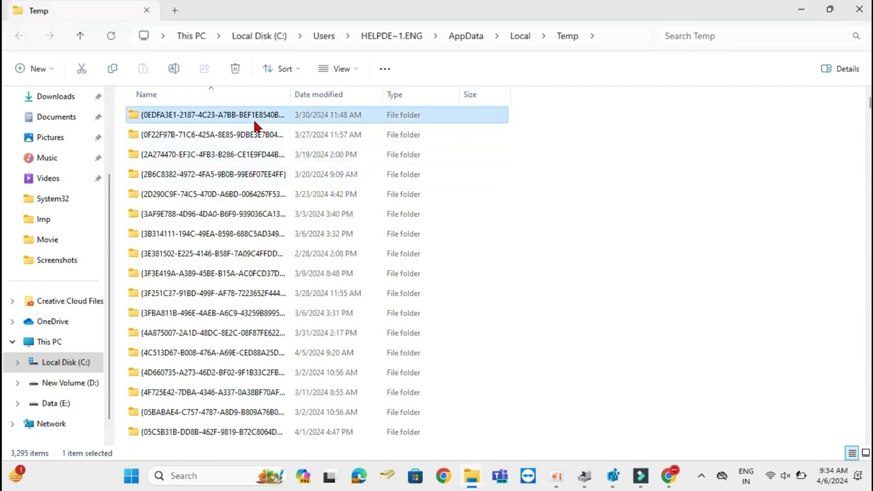
key(ctrl+a)
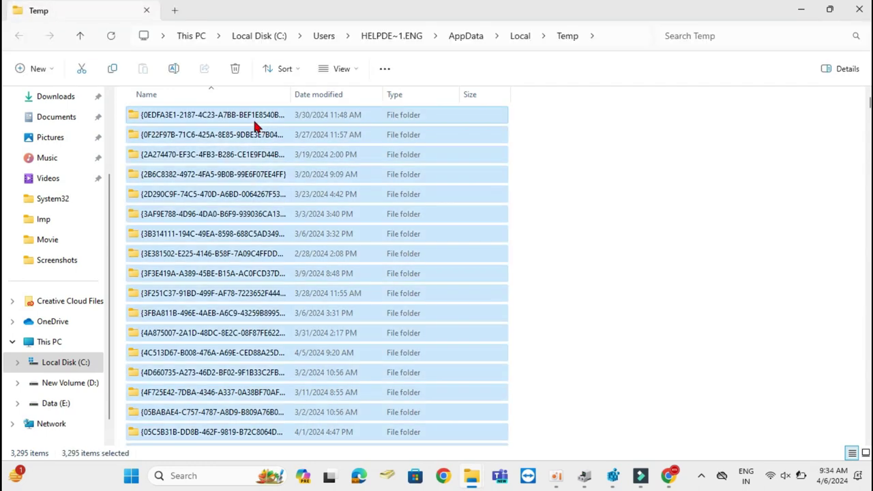
key(shift+Delete)
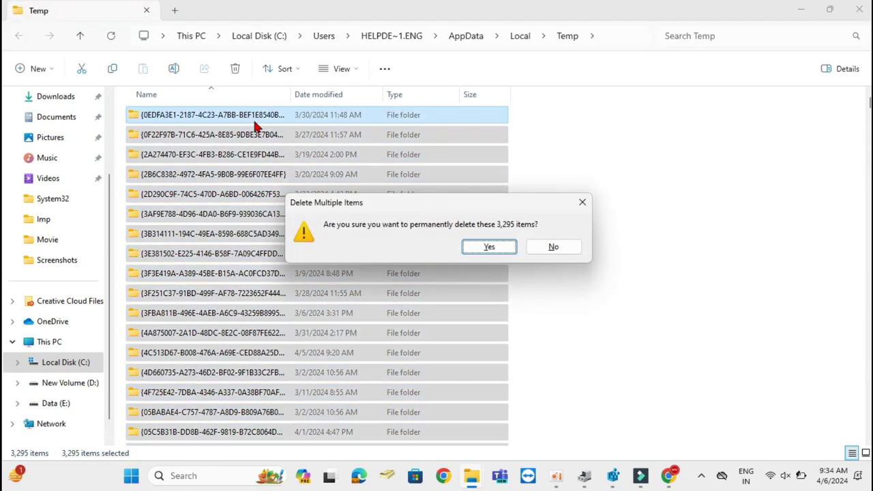
click(490, 247)
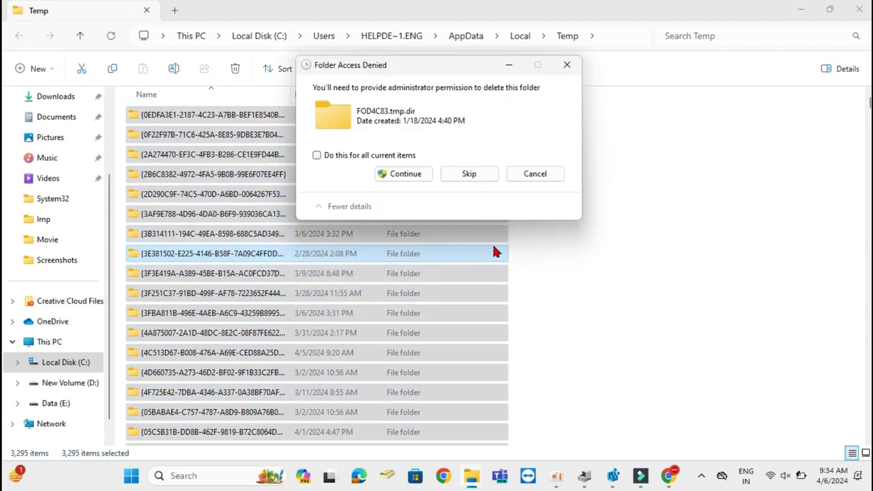
click(390, 158)
click(399, 176)
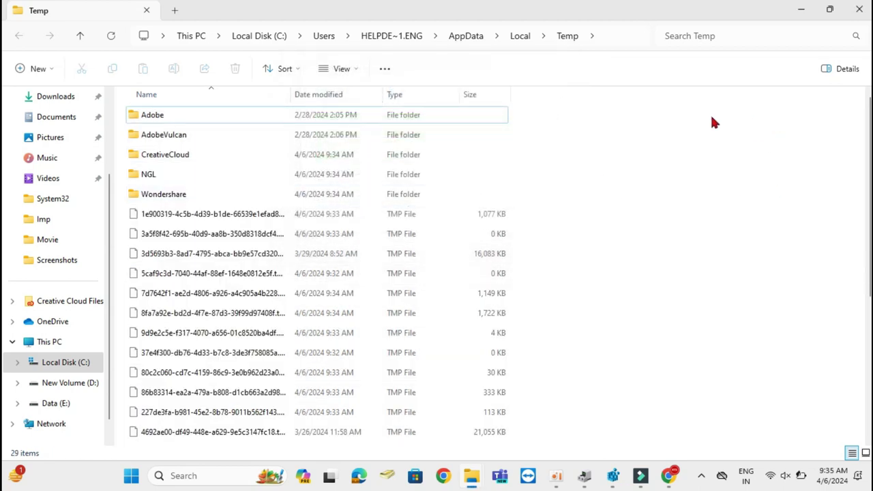
click(859, 10)
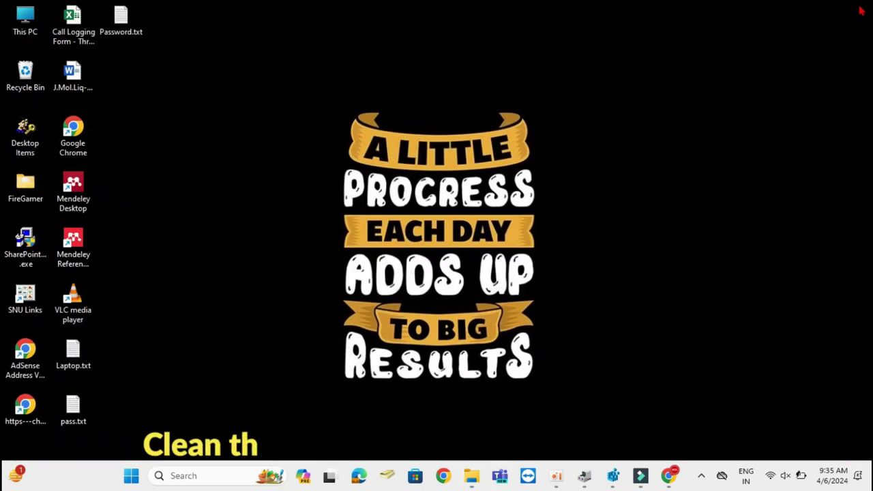
Open the Windows Temp folder by entering temp as the Run command
key(super+r)
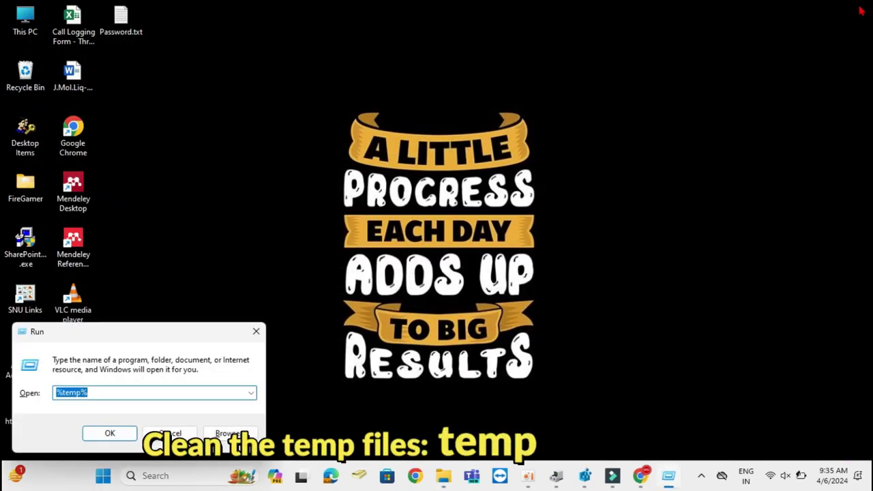
text(temp)
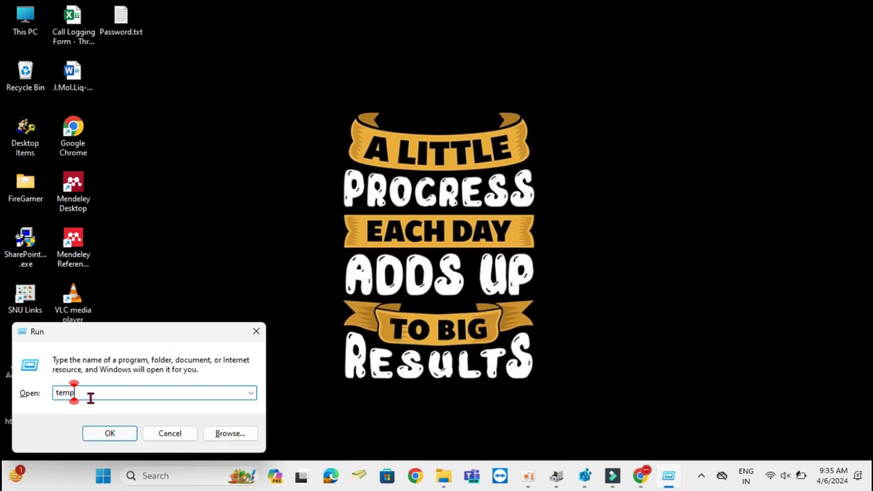
drag(88, 393, 12, 392)
click(109, 433)
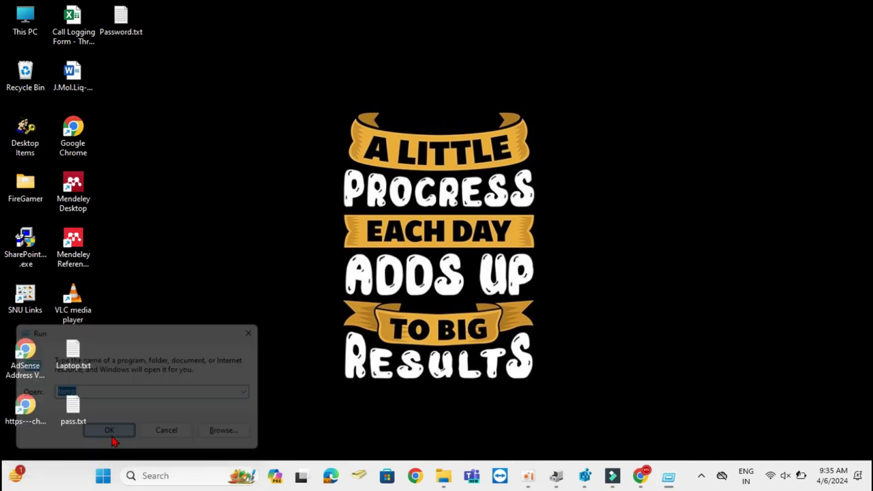
click(449, 254)
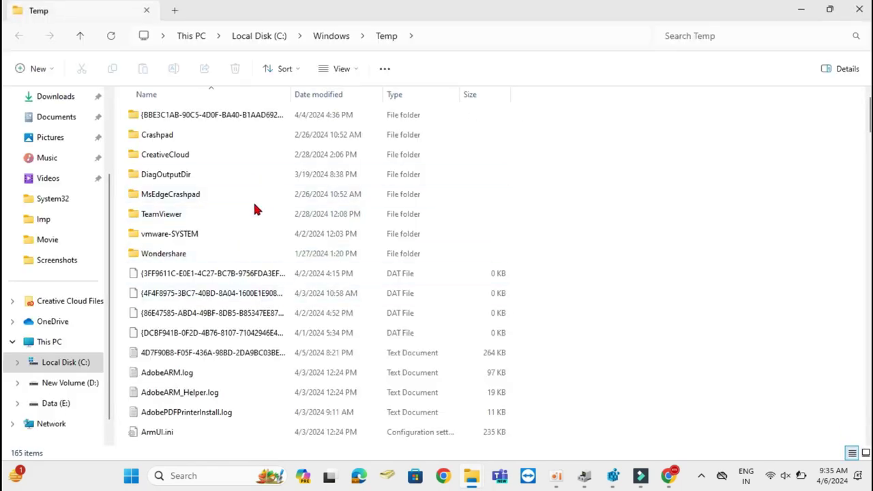
Permanently delete everything in the Windows Temp folder with administrator permission, skipping all files in use, and close the folder
key(ctrl+a)
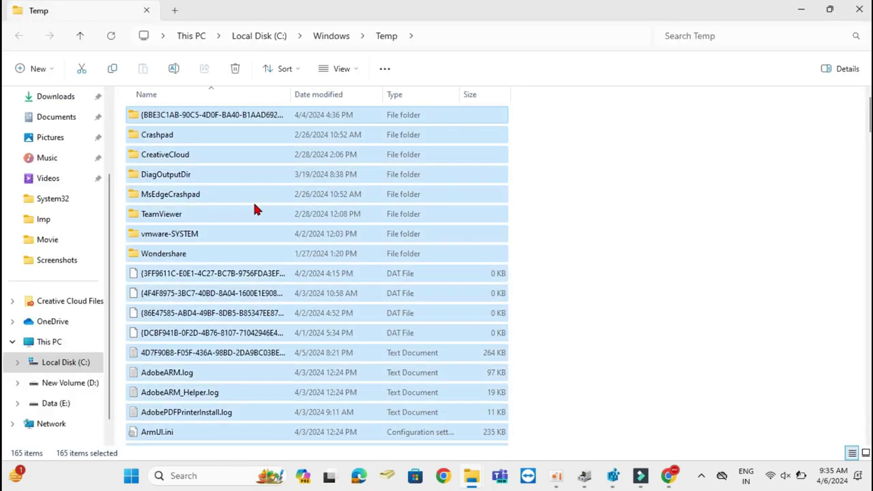
key(shift+Delete)
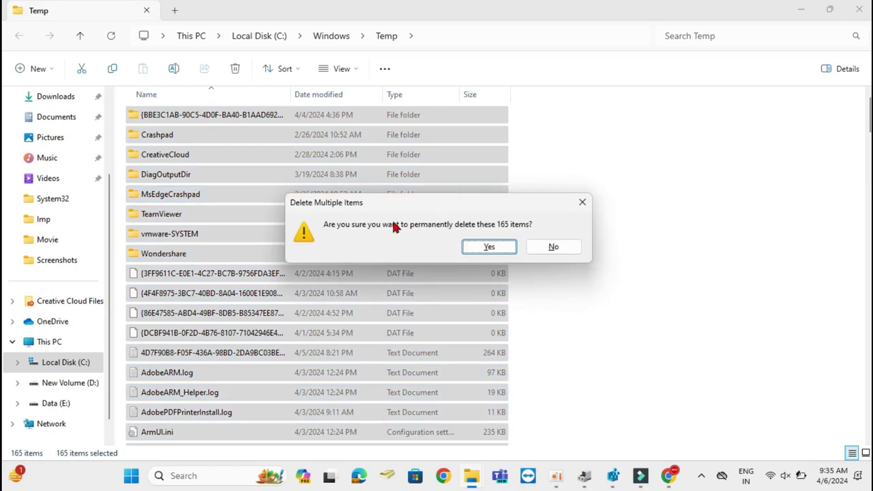
click(485, 247)
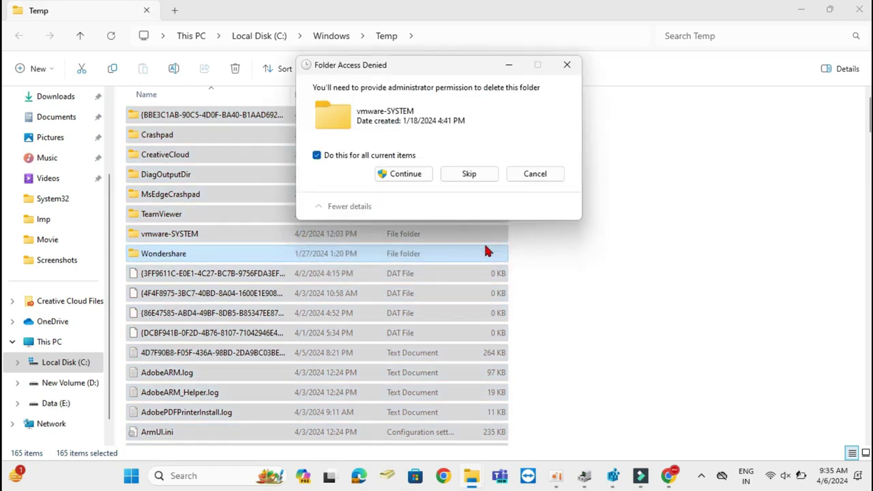
click(403, 172)
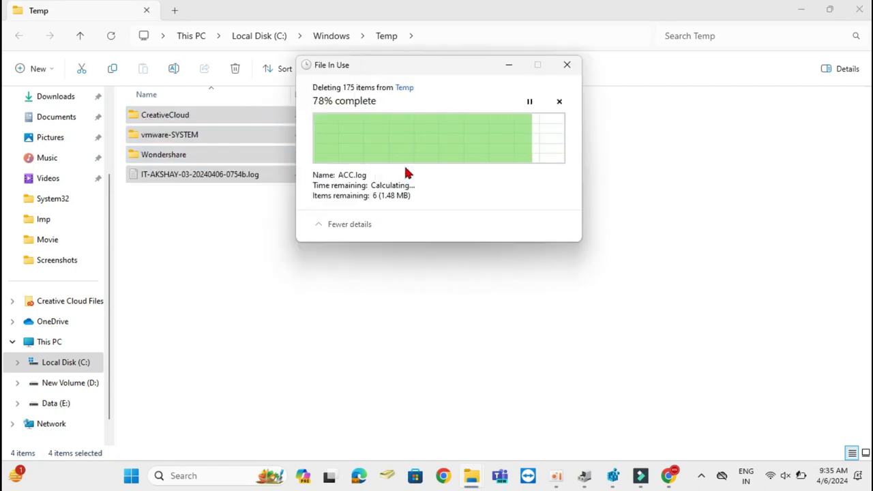
click(371, 184)
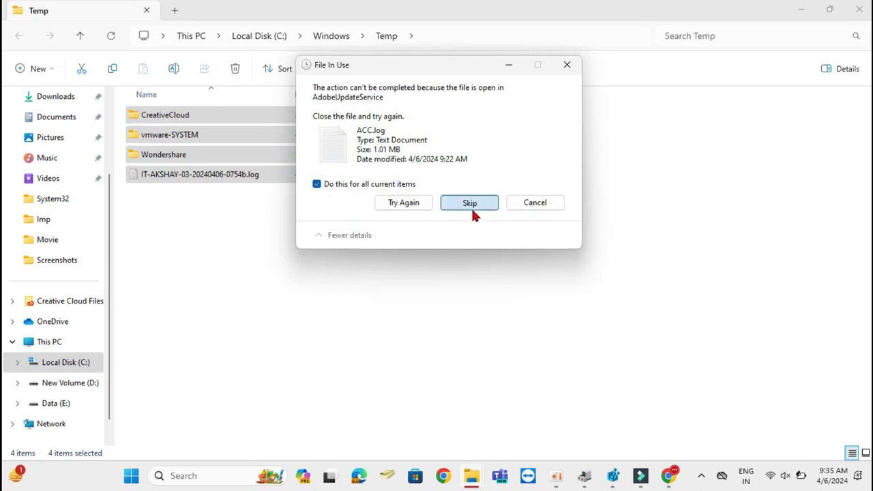
click(470, 205)
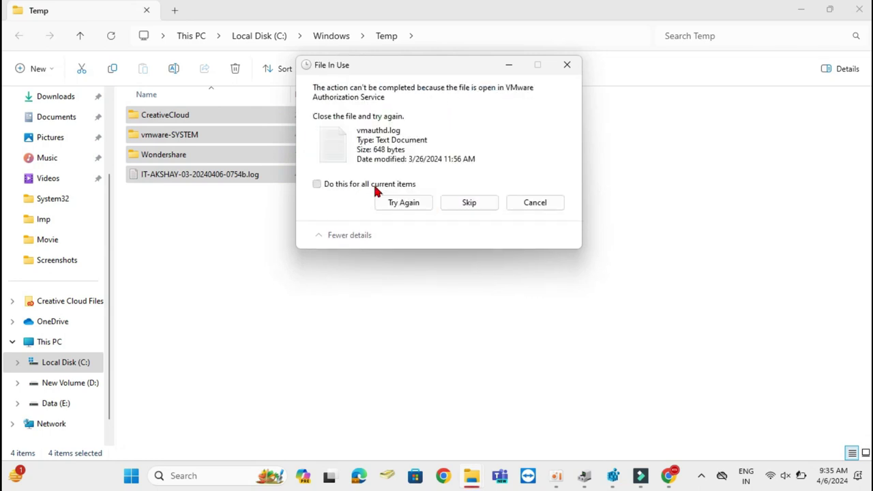
click(372, 184)
click(467, 208)
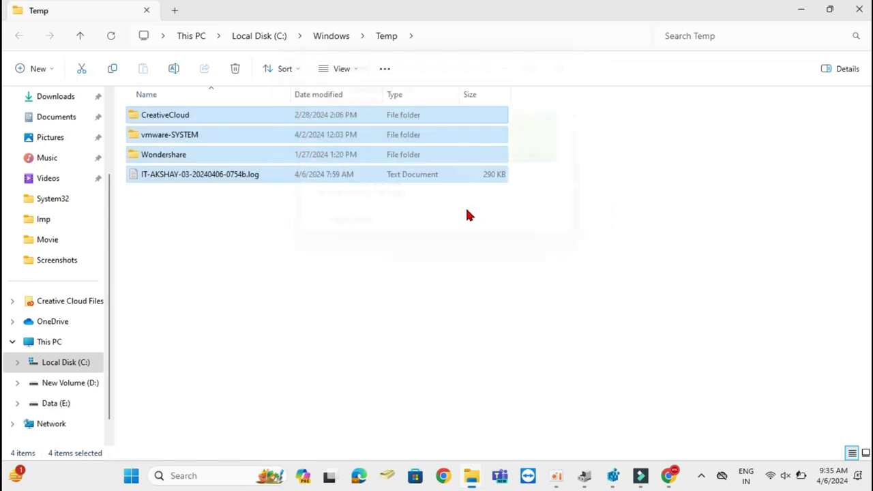
click(859, 10)
Open the Windows Prefetch folder by entering prefetch as the Run command
key(super+r)
text(prefetch)
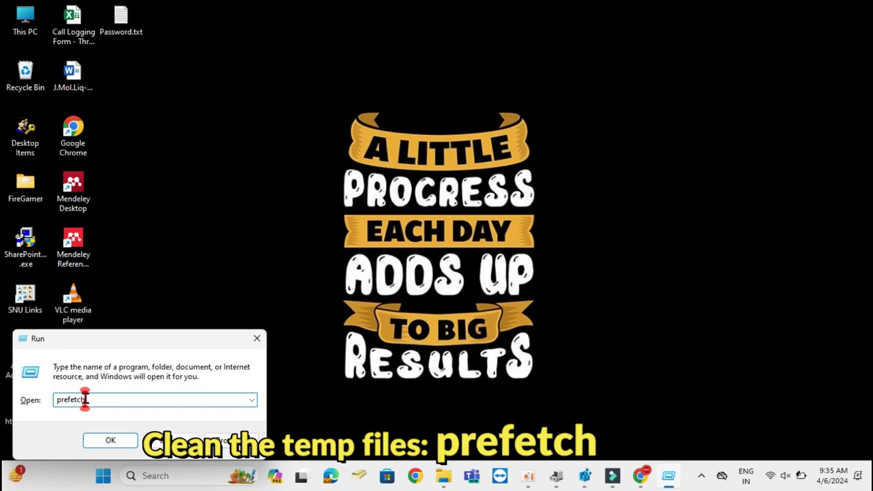
drag(84, 400, 53, 403)
click(116, 440)
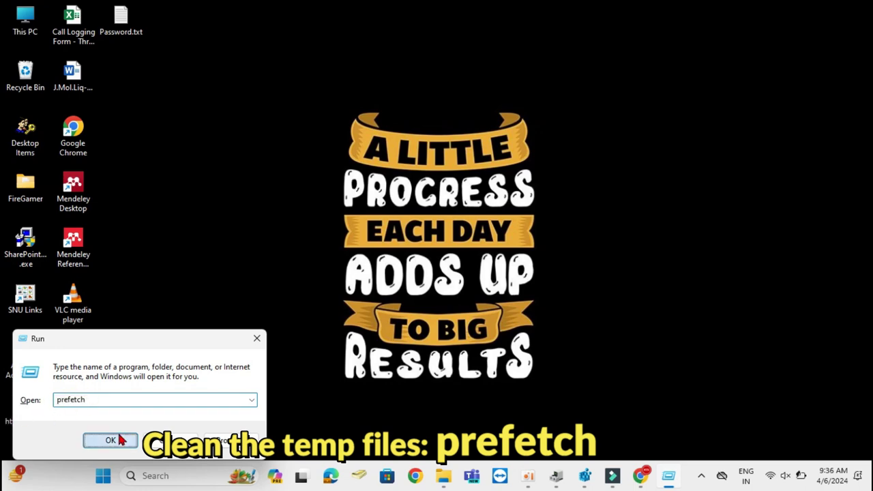
click(461, 256)
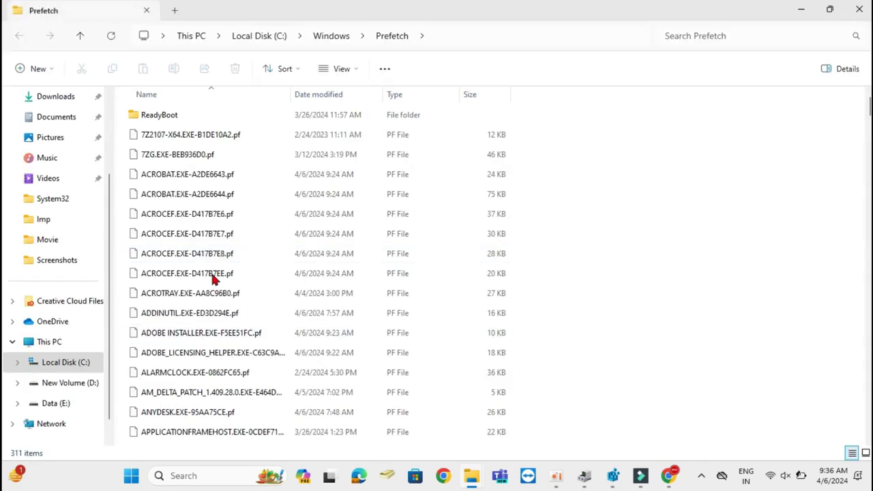
Permanently delete all items in the Prefetch folder and close the folder
click(215, 216)
key(ctrl+a)
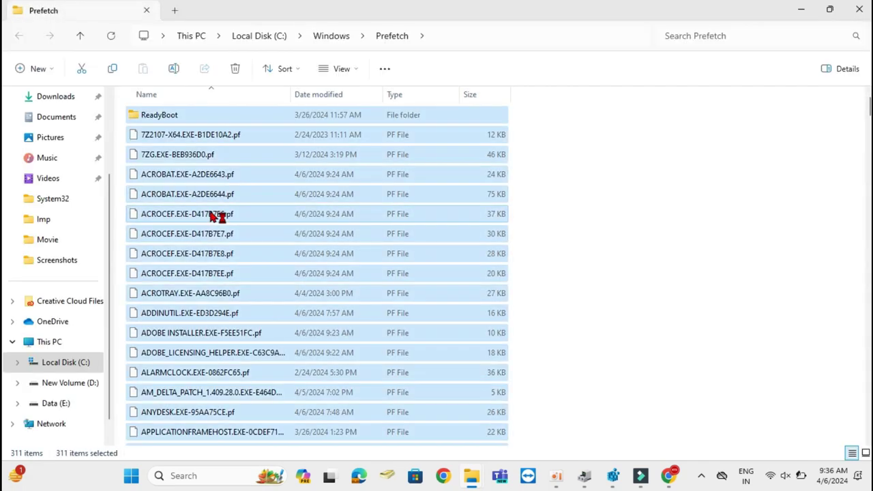
key(shift+Delete)
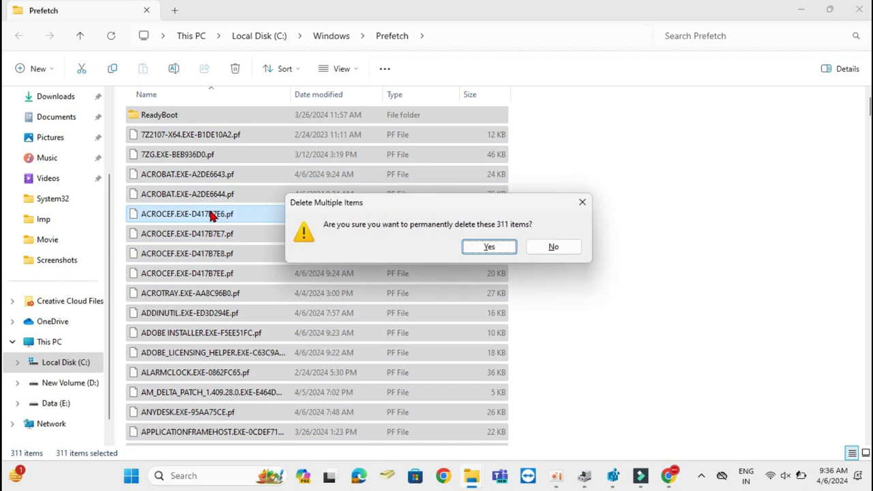
click(479, 250)
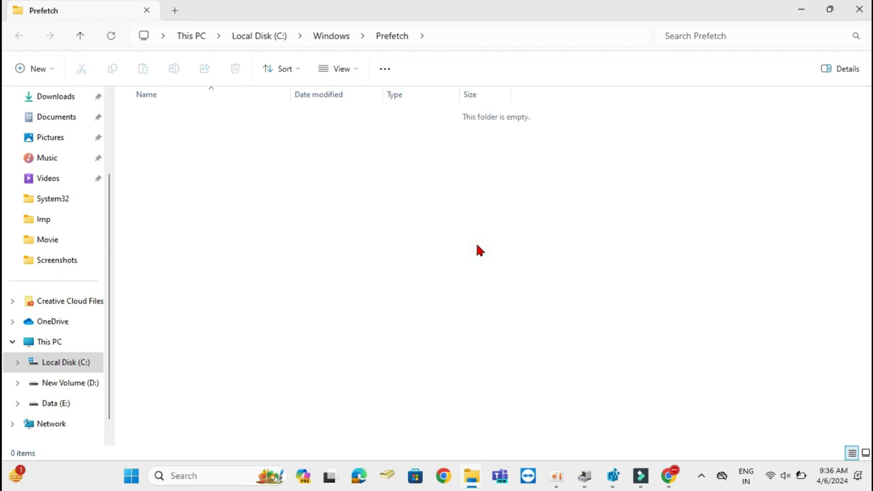
click(859, 11)
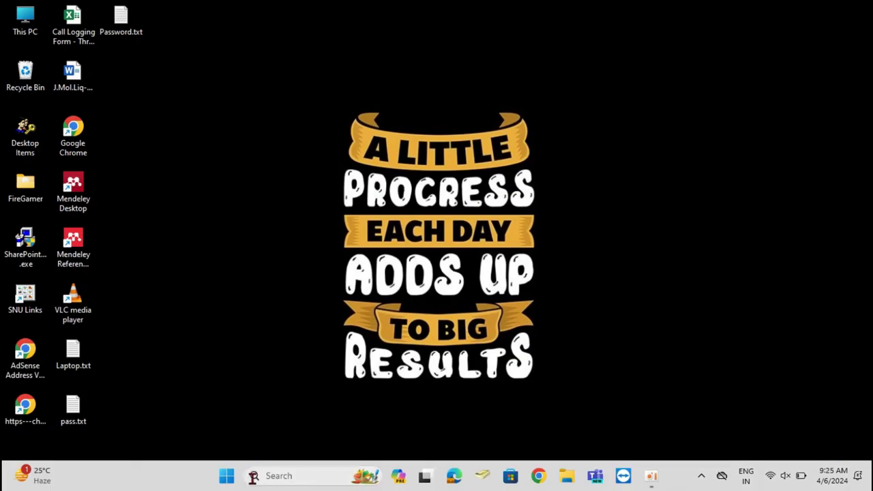
Search Windows for Services, open the Services console and maximize its window
click(277, 475)
text(s)
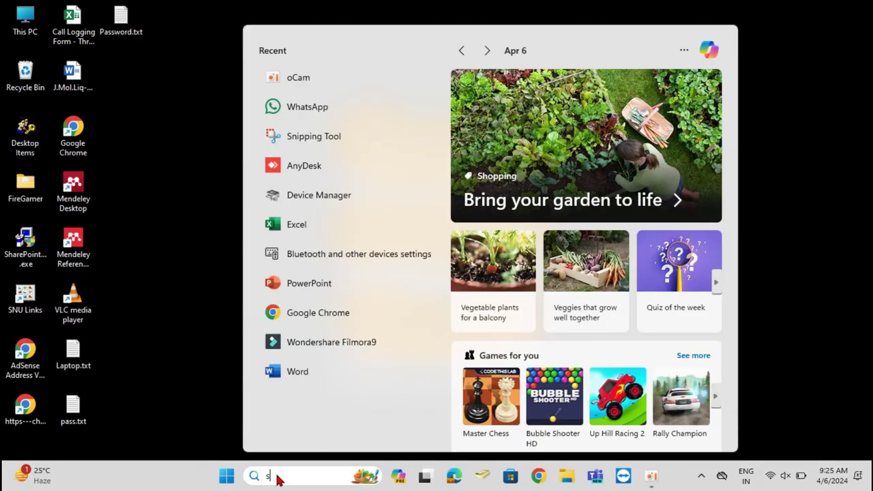
text(er)
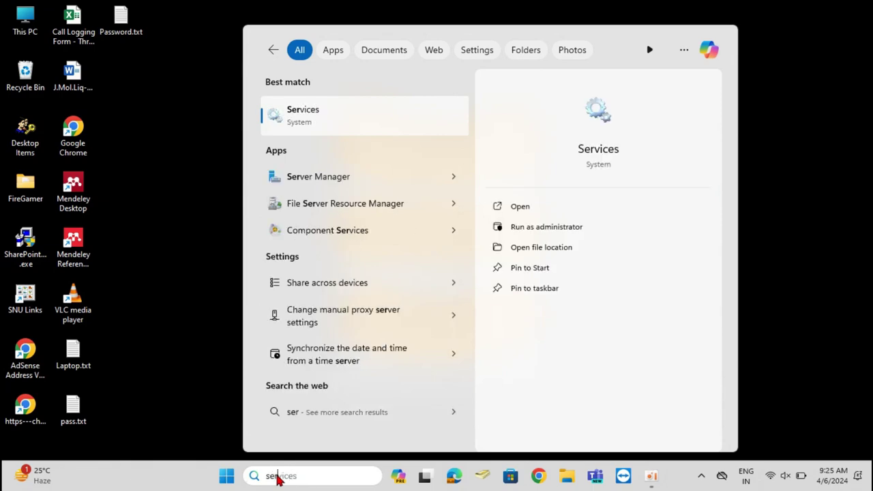
click(318, 125)
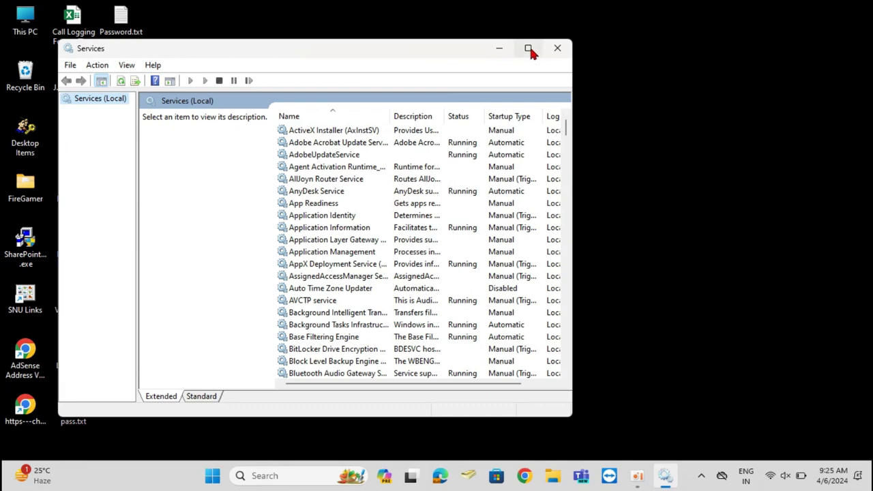
click(528, 49)
Find the SysMain service, open its properties and set the startup type to Disabled
click(279, 139)
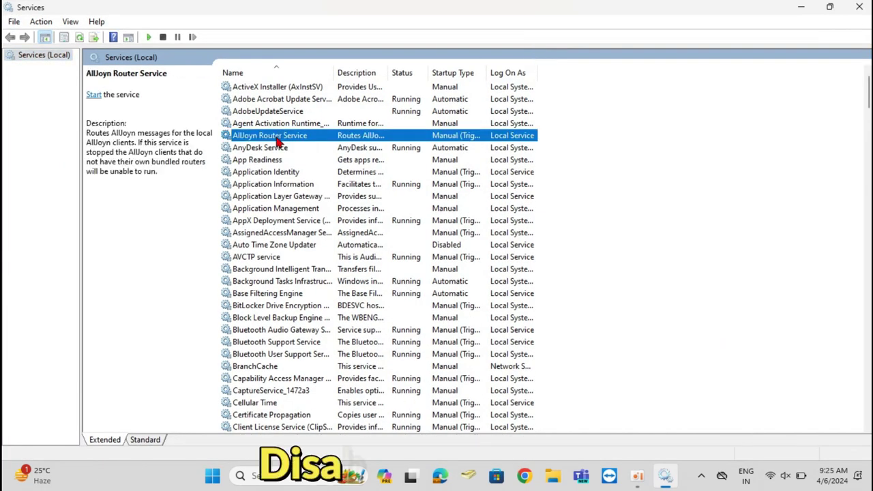
text(sys)
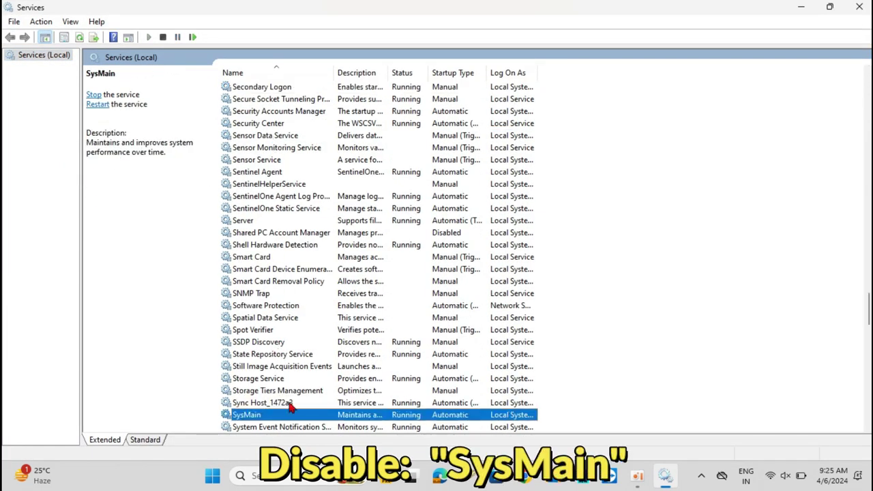
right_click(269, 417)
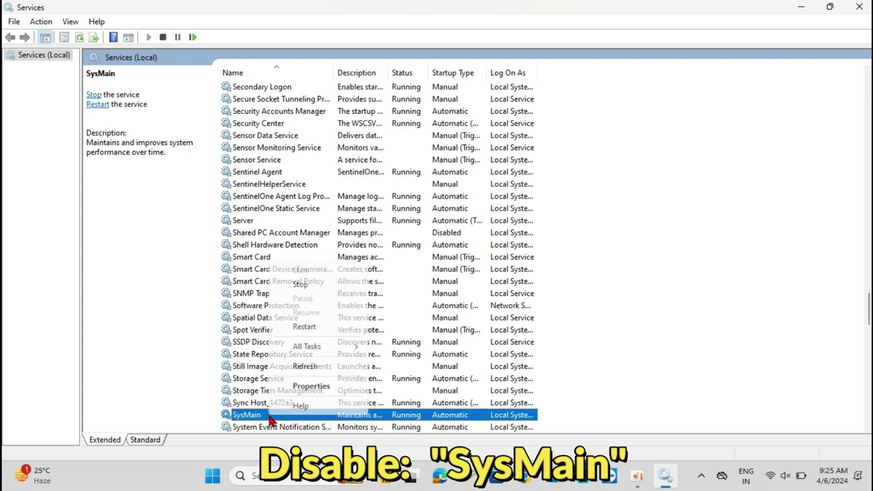
click(313, 390)
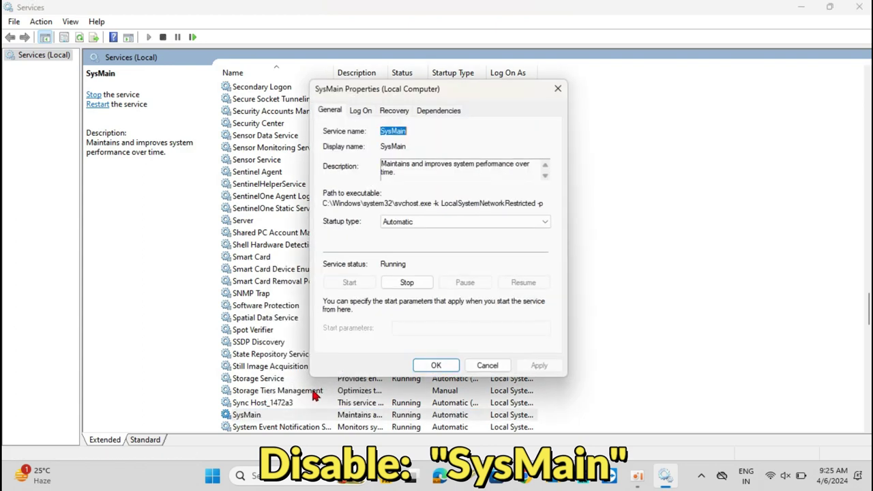
click(442, 221)
click(424, 265)
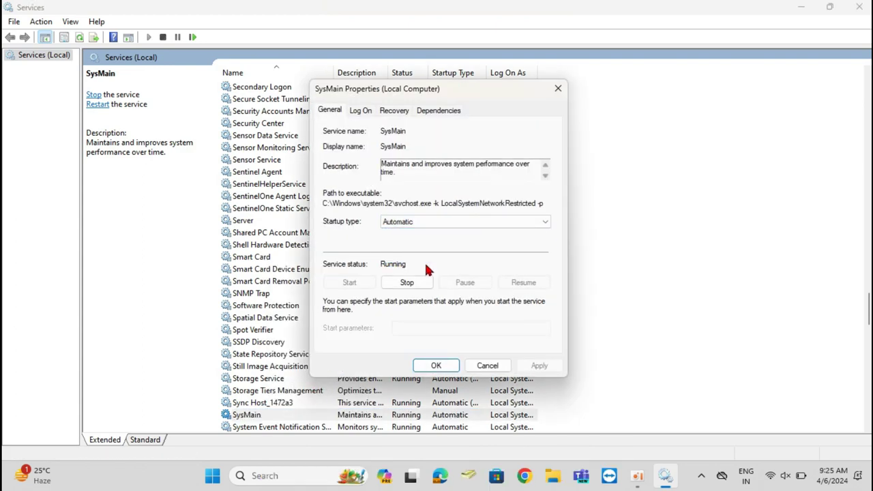
click(418, 224)
click(395, 259)
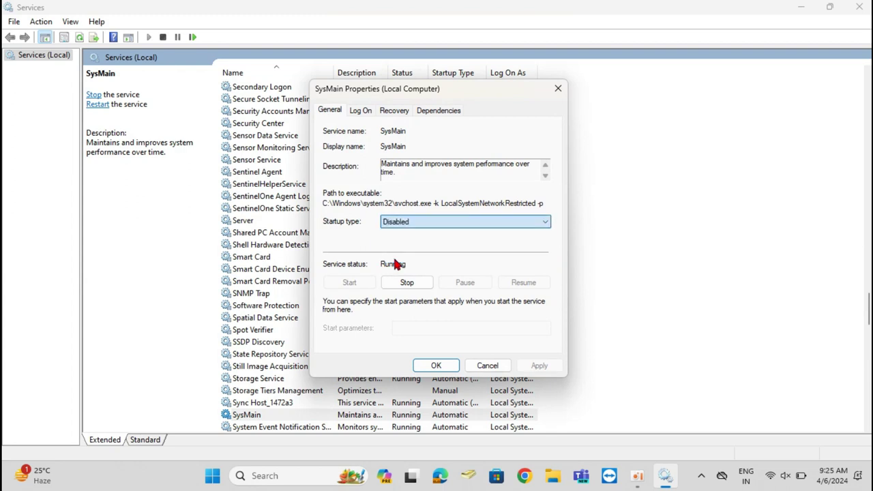
Stop the running SysMain service, apply the changes and close its properties
click(415, 285)
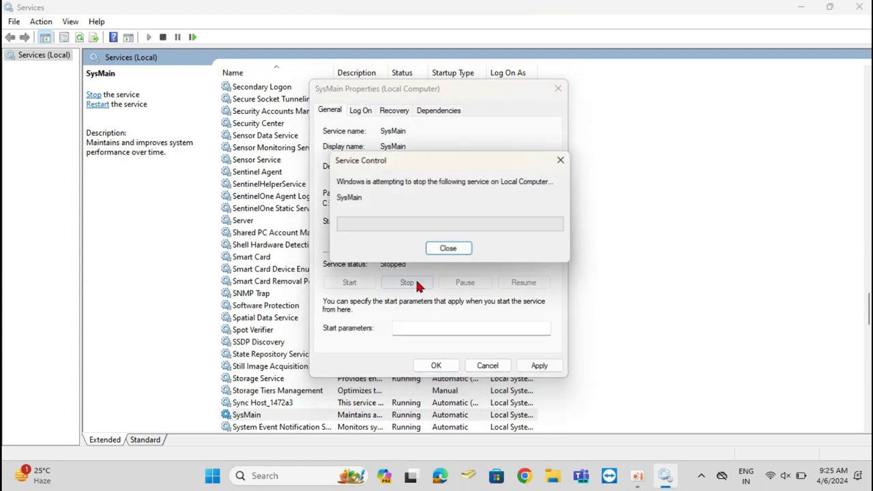
click(551, 367)
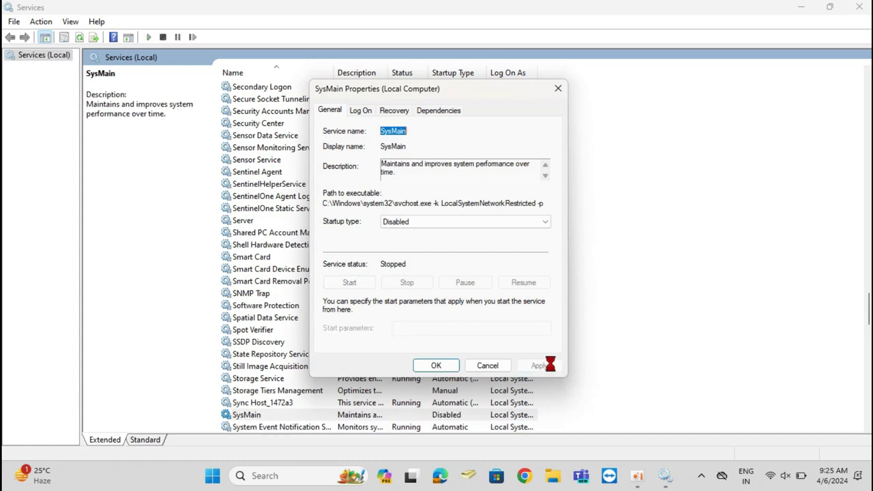
click(437, 366)
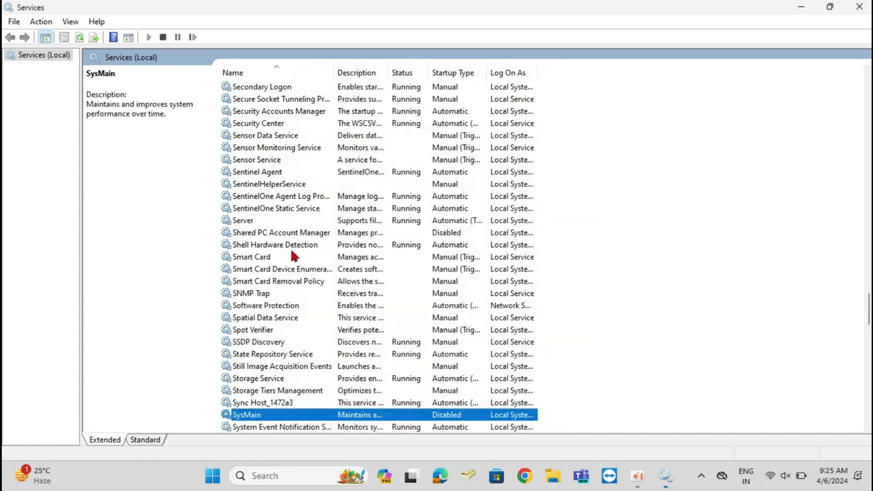
Find the Connected User Experiences and Telemetry service, widening the name column, and open its properties
click(273, 244)
text(con)
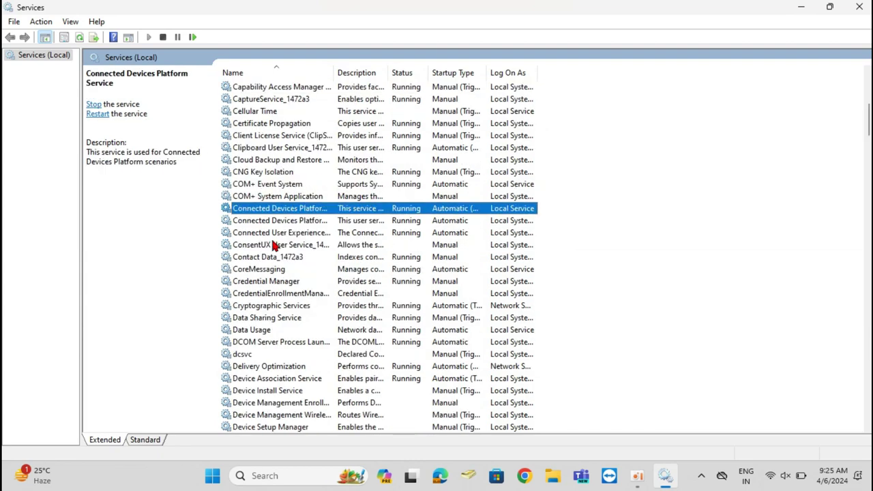
drag(334, 70, 413, 73)
click(308, 232)
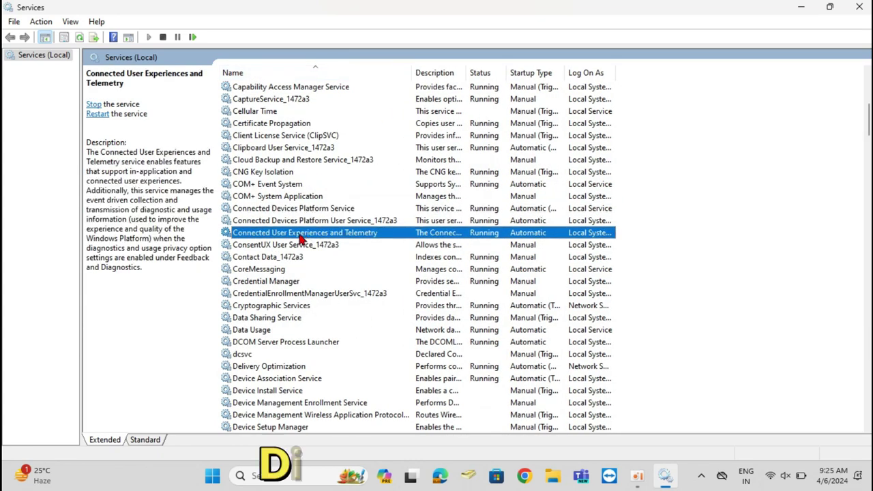
right_click(318, 238)
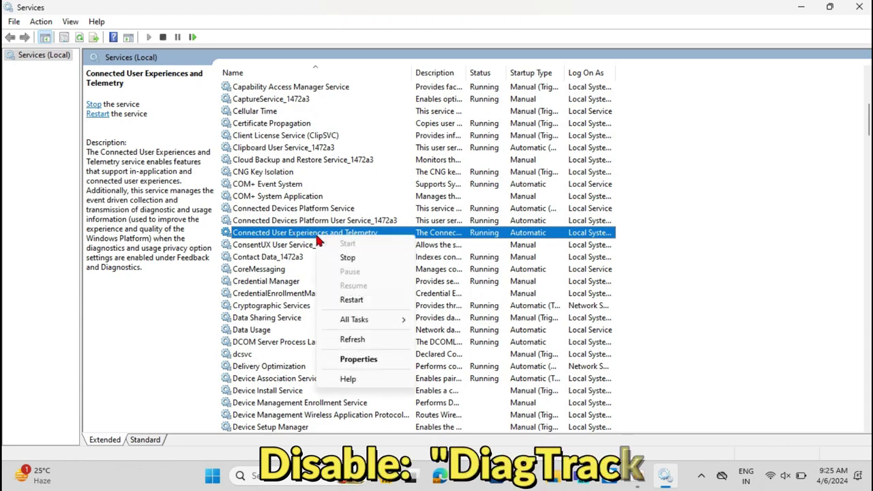
click(358, 359)
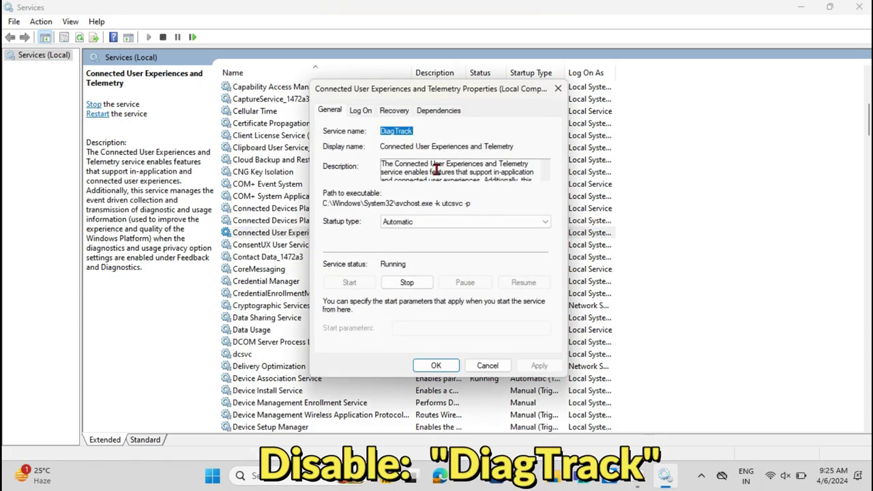
Set the telemetry service's startup type to Disabled, stop the service, apply the changes and close the Services console
click(411, 221)
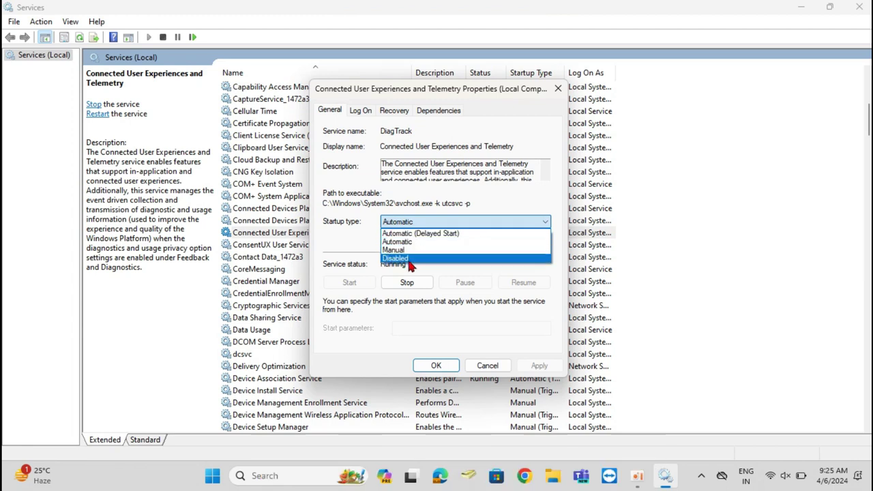
click(408, 265)
click(416, 285)
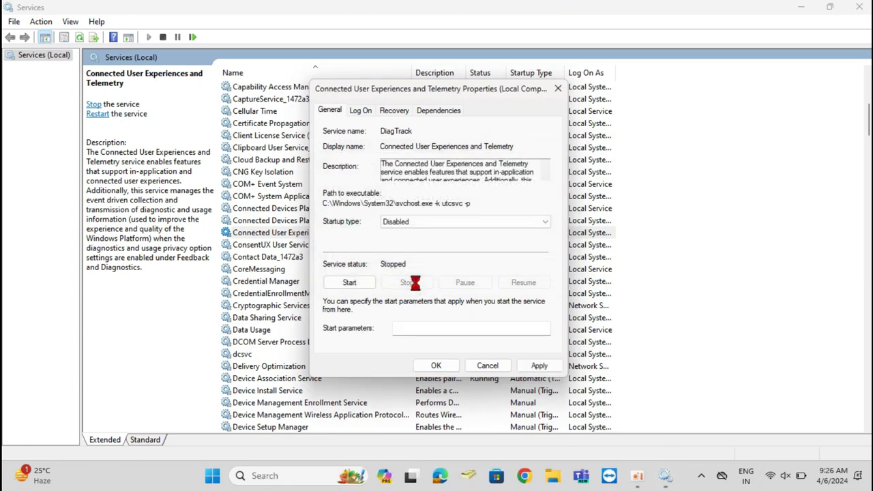
click(538, 366)
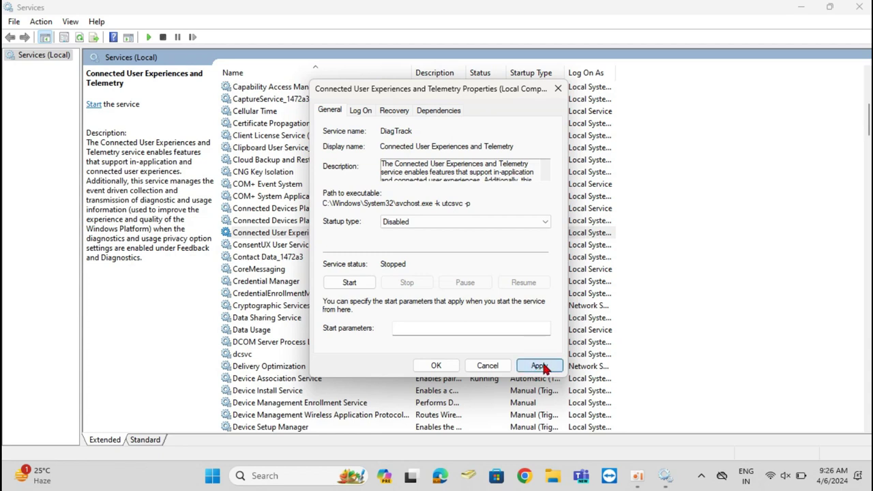
click(437, 367)
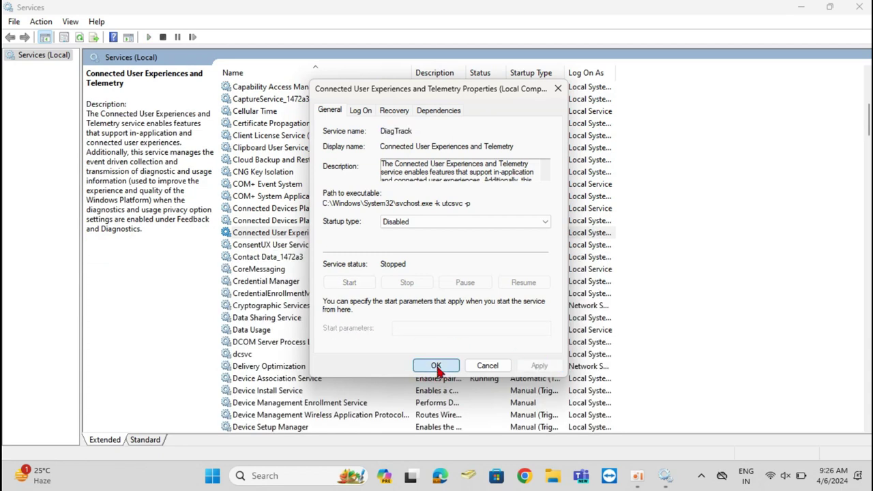
click(860, 8)
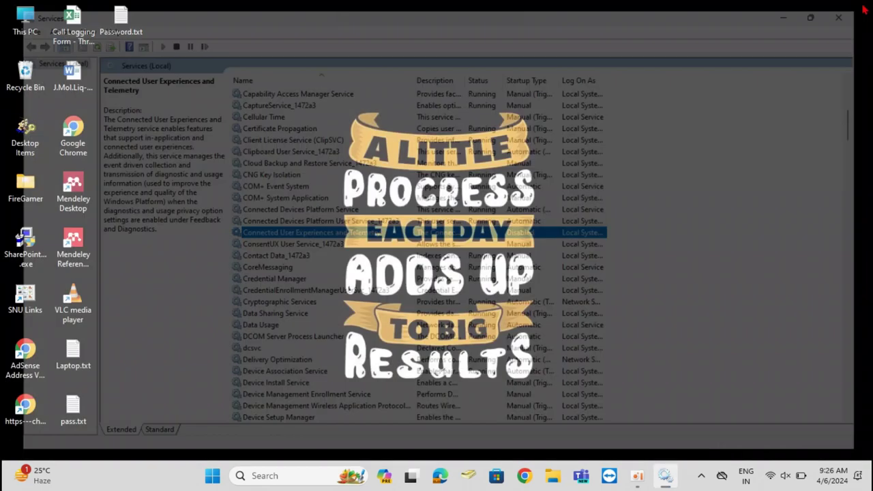
Search Windows for Device Manager, open it and maximize its window
click(253, 475)
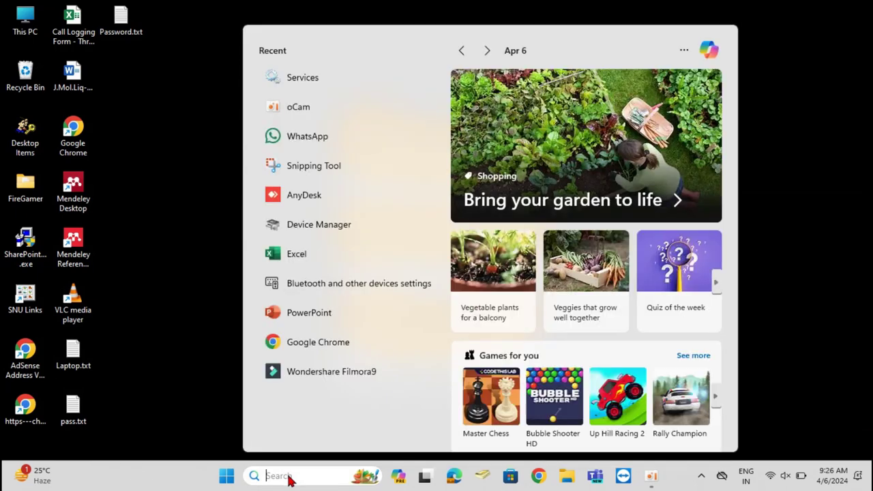
text(device Manager)
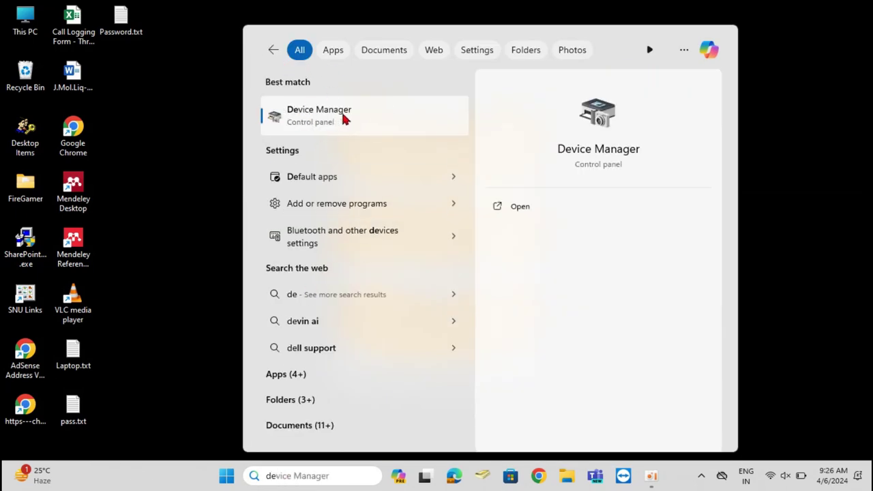
click(348, 111)
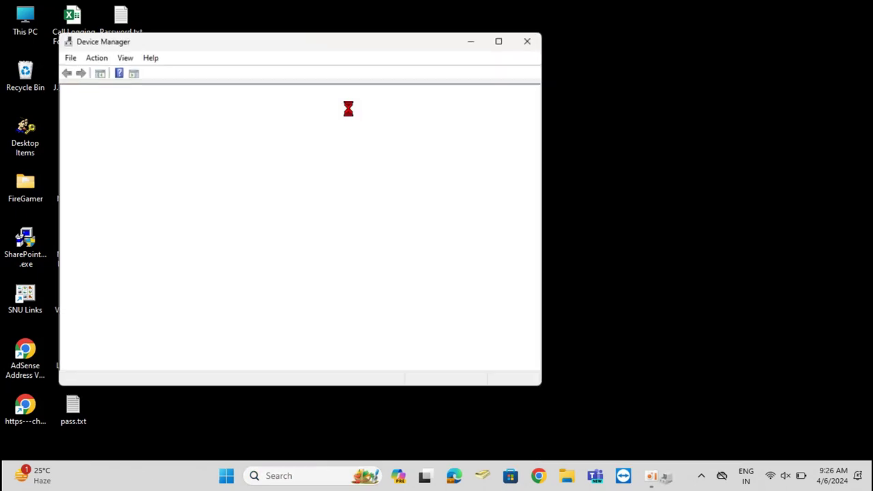
click(505, 37)
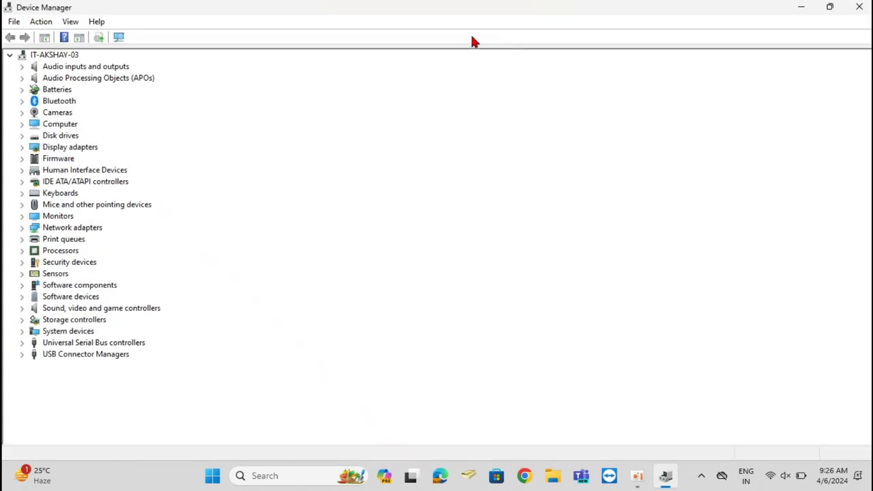
Open the properties of the Standard SATA AHCI Controller under IDE ATA/ATAPI controllers and display its Device instance path
click(21, 182)
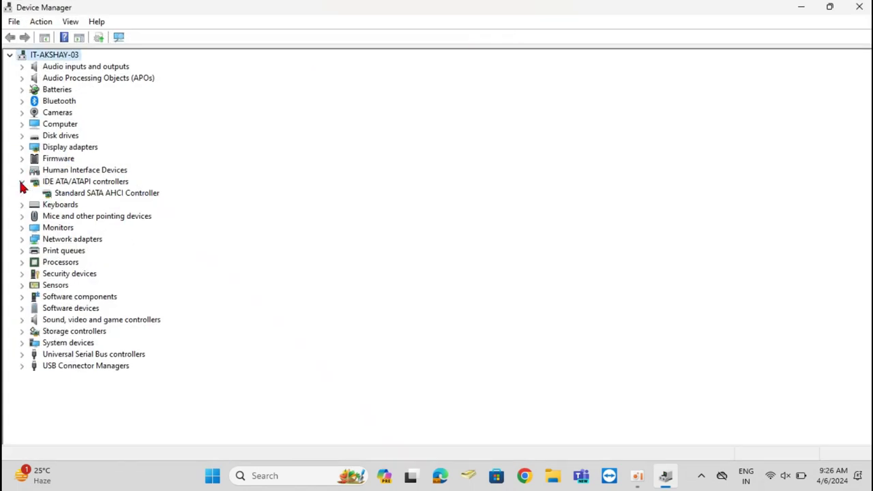
click(89, 195)
right_click(87, 198)
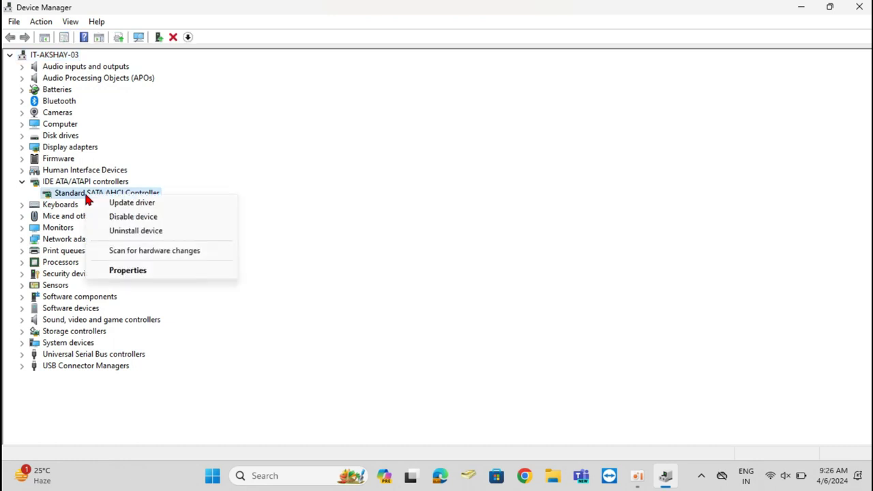
click(153, 271)
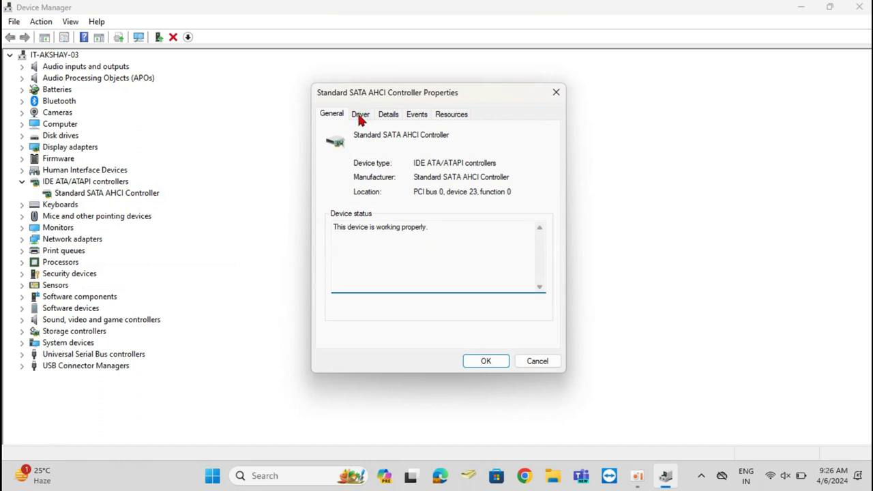
click(380, 116)
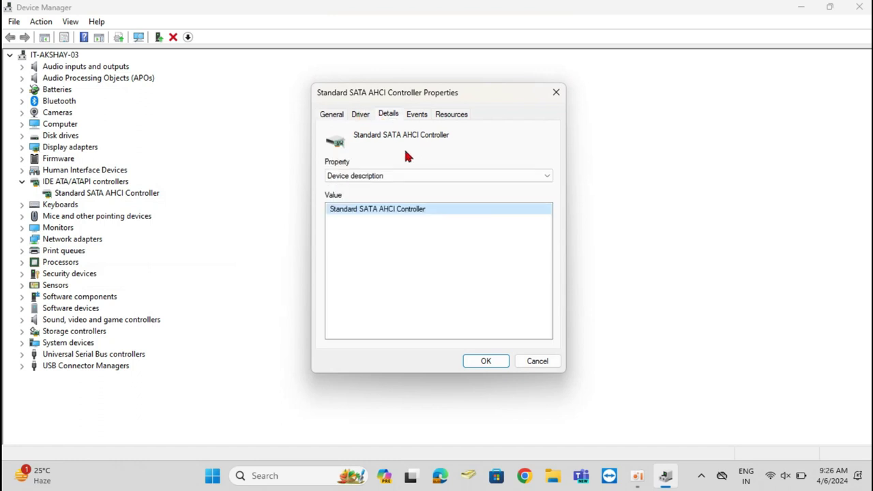
click(390, 177)
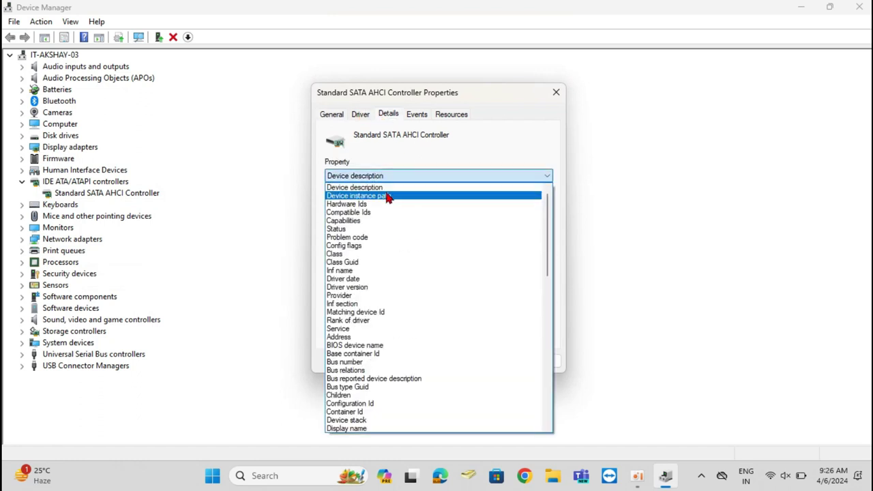
click(386, 197)
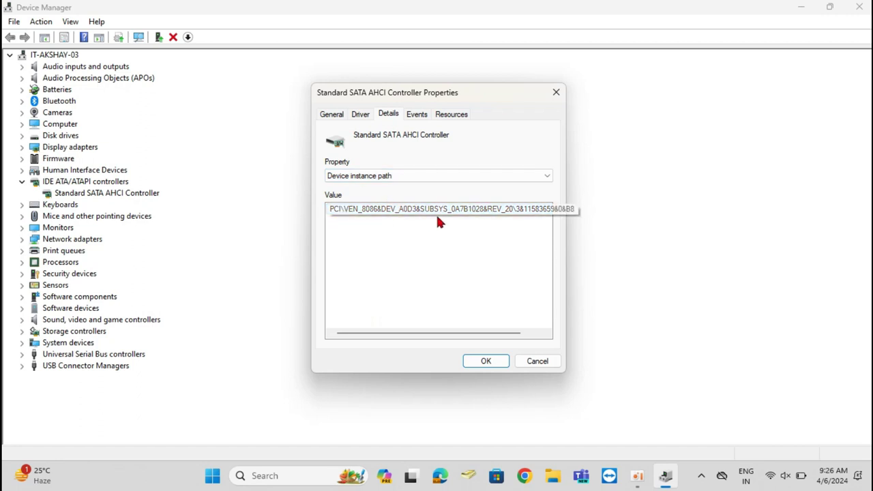
click(434, 271)
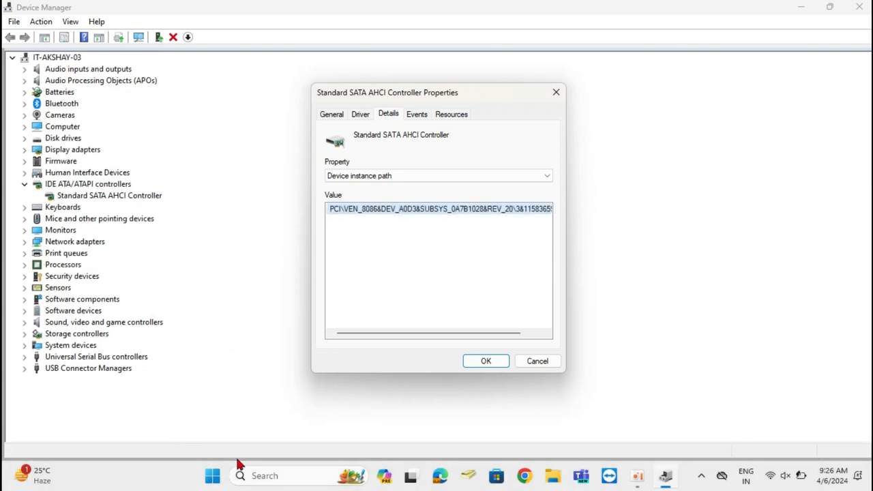
Open the Registry Editor by entering regedit as the Run command and arrange it side by side with Device Manager
right_click(214, 475)
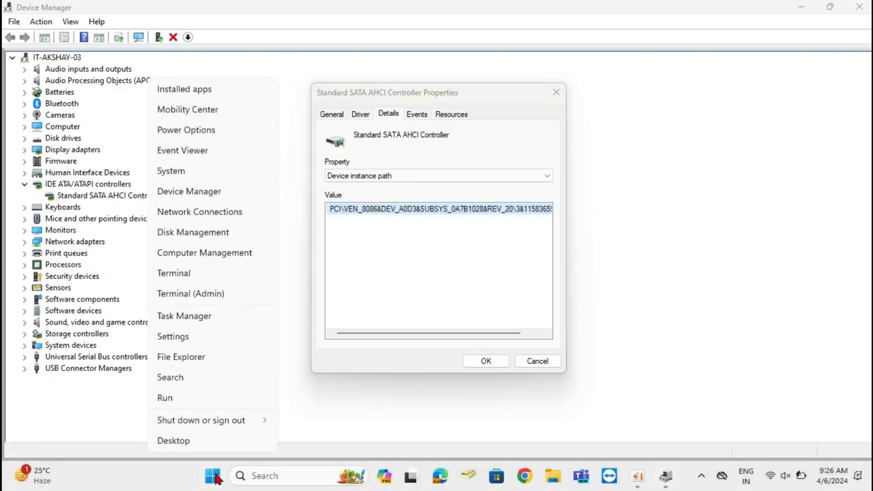
click(176, 396)
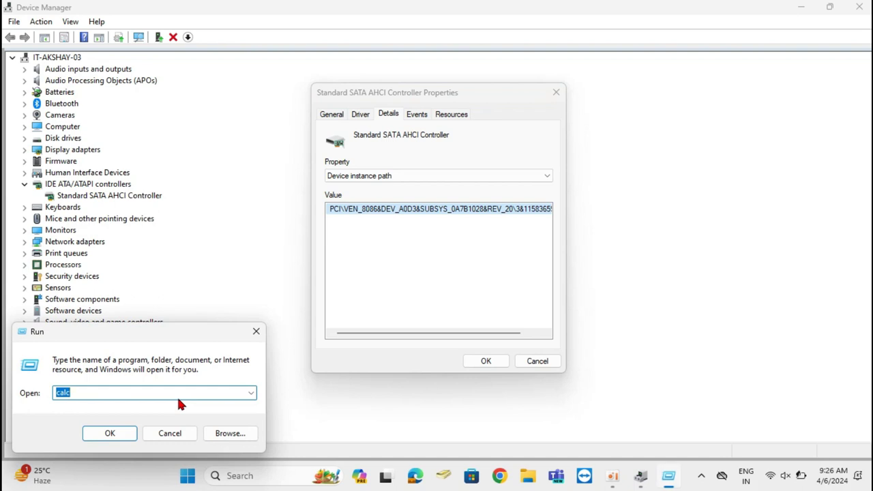
text(regedit)
click(111, 435)
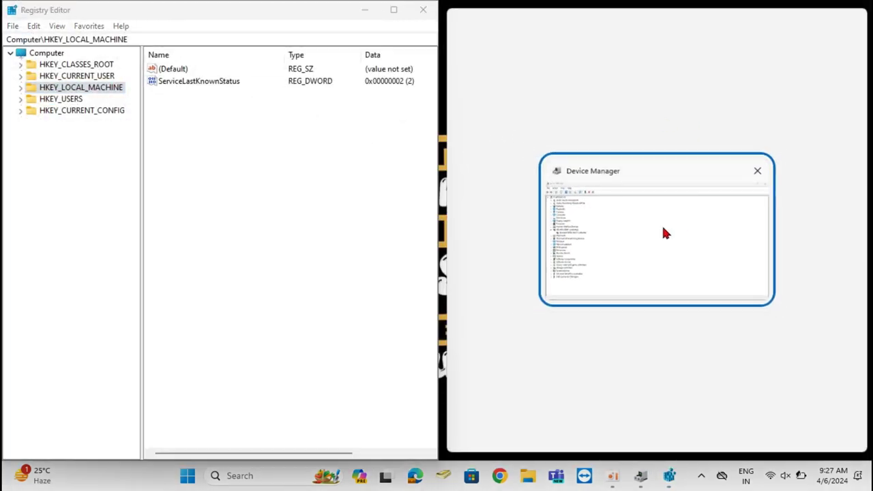
click(663, 230)
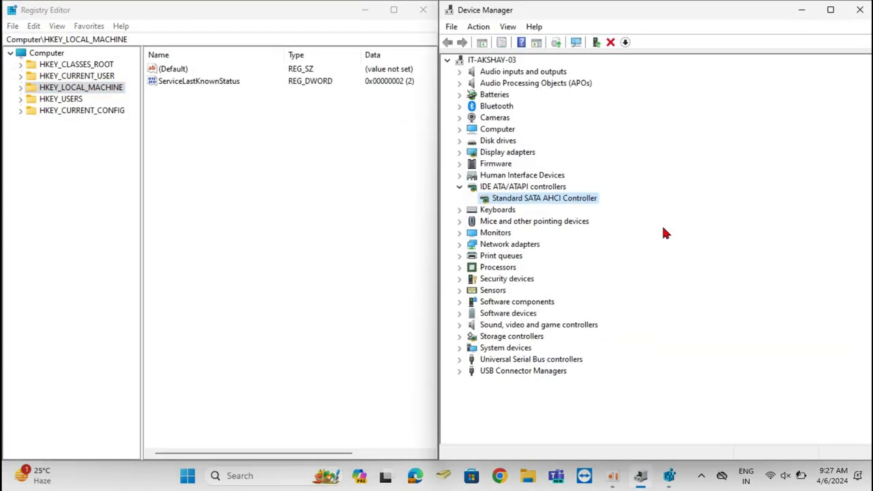
Reopen the Standard SATA AHCI Controller's properties and move the dialog clear of the Registry Editor window
right_click(506, 199)
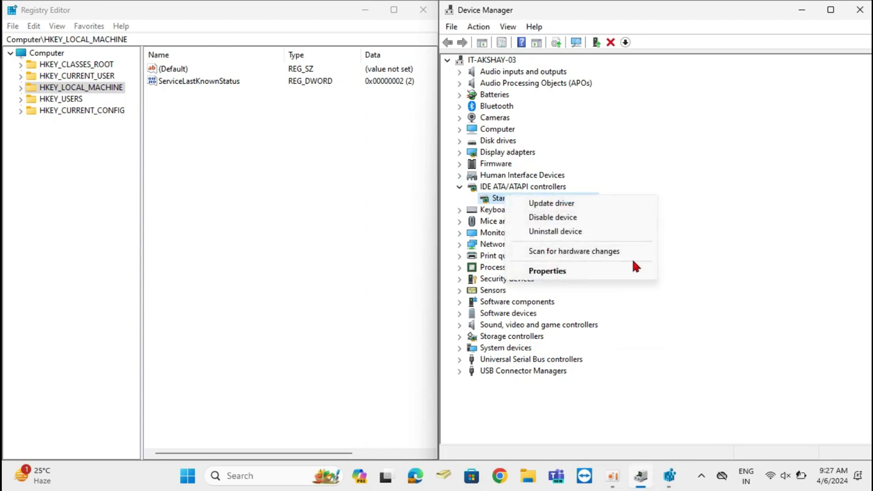
click(554, 273)
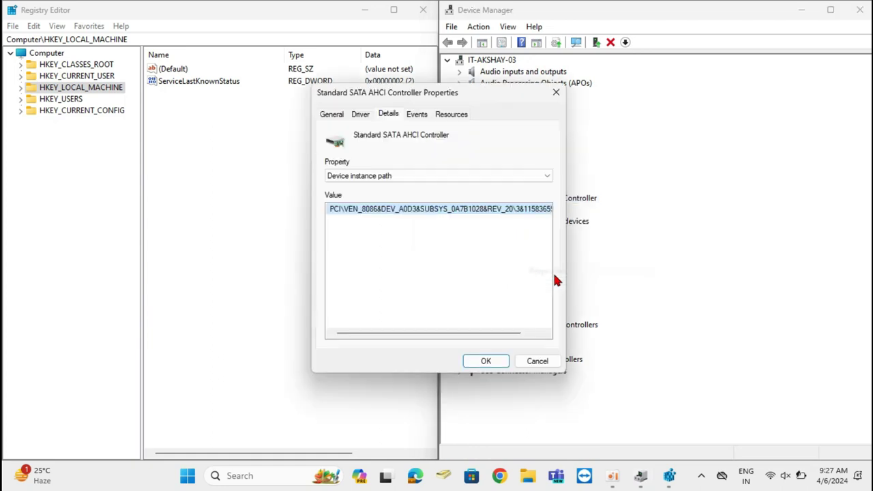
drag(448, 96, 707, 100)
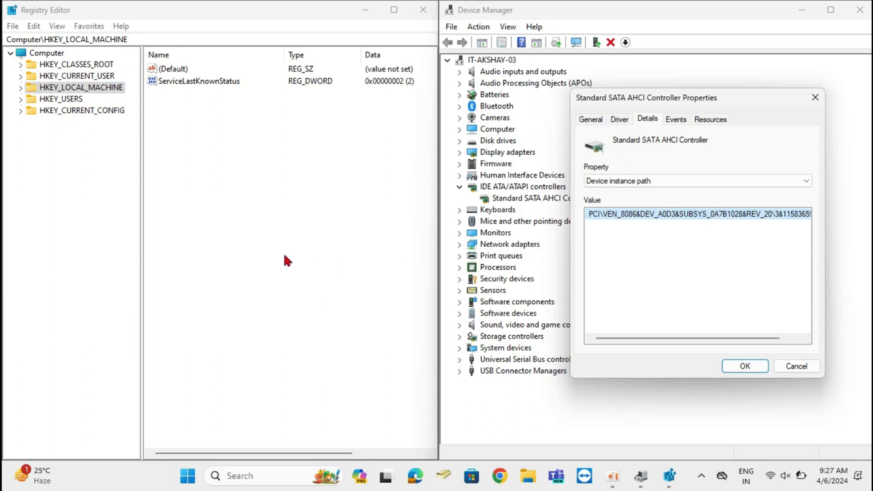
Go to the registry key Computer\HKEY_LOCAL_MACHINE\SYSTEM\CurrentControlSet\Enum\PCI in the Registry Editor
click(141, 187)
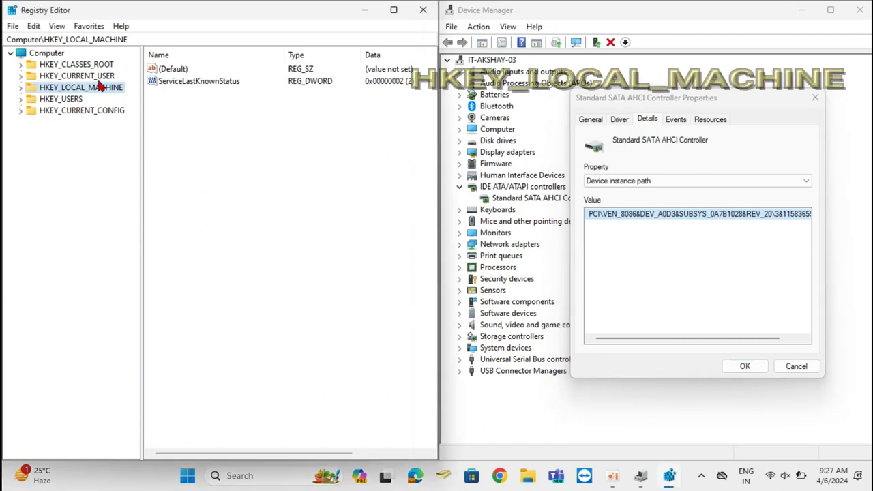
click(146, 40)
text(\)
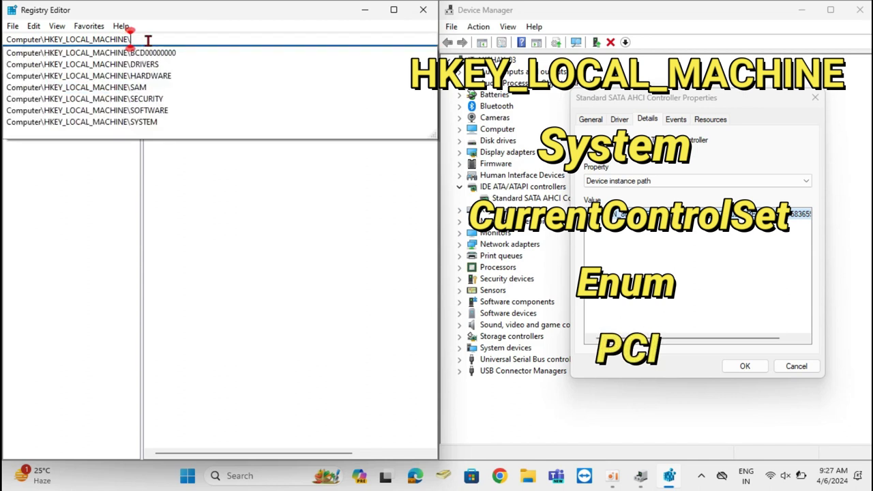
text(sySTEM)
click(148, 40)
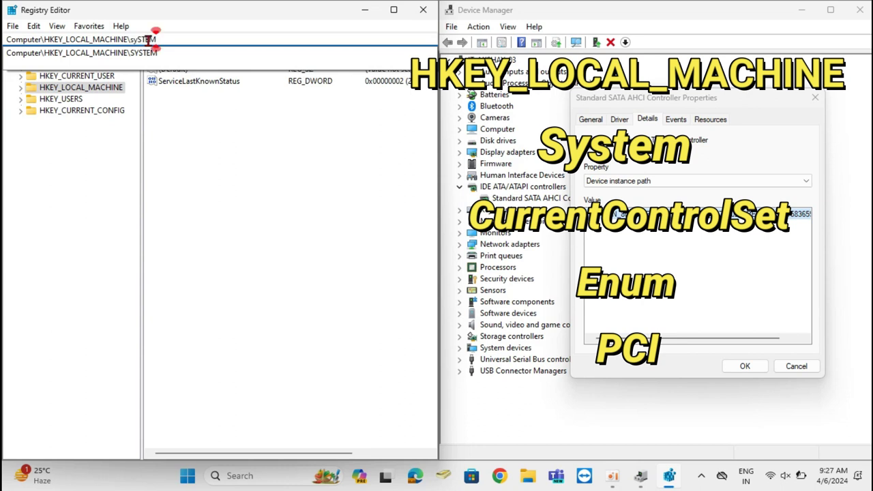
text(\)
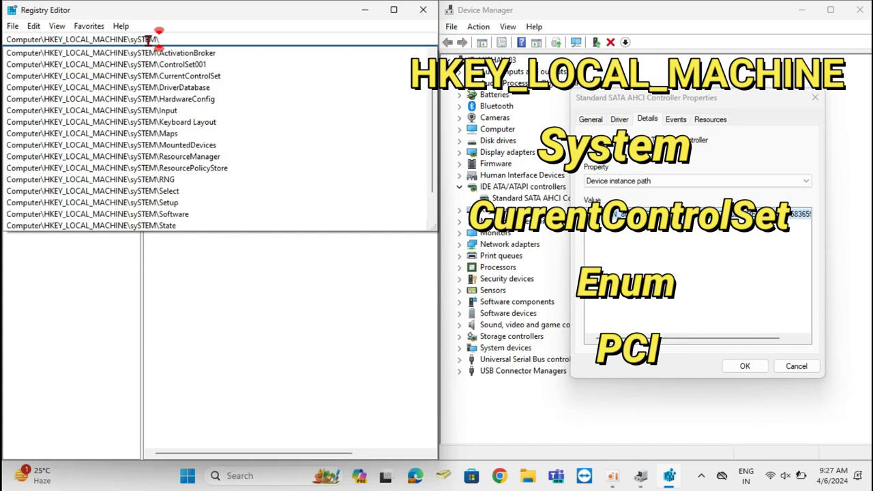
text(currentControlSet)
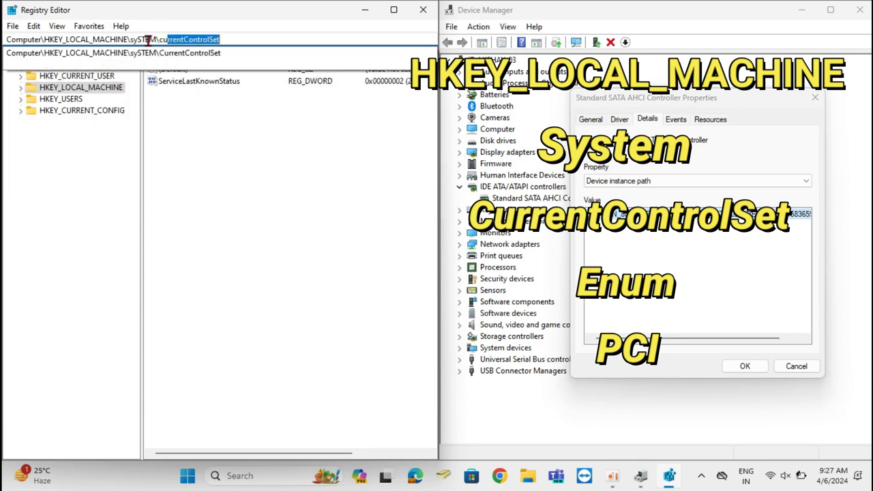
key(Right)
text(\)
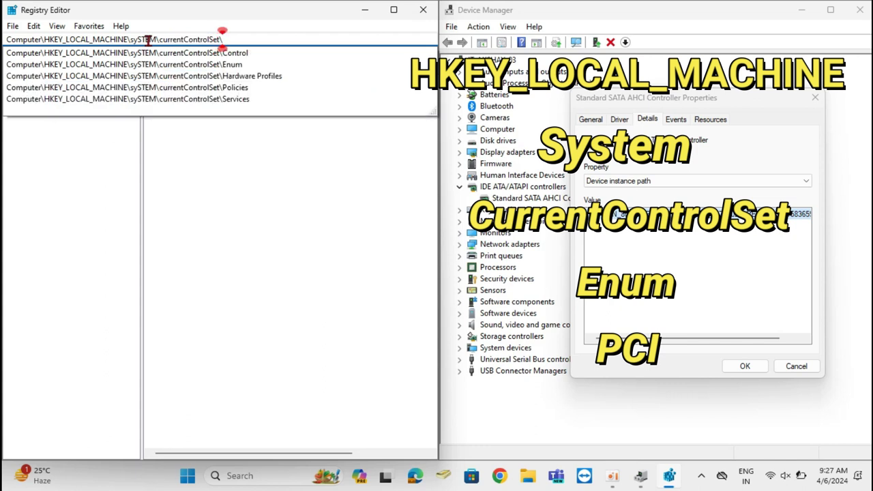
text(Enum)
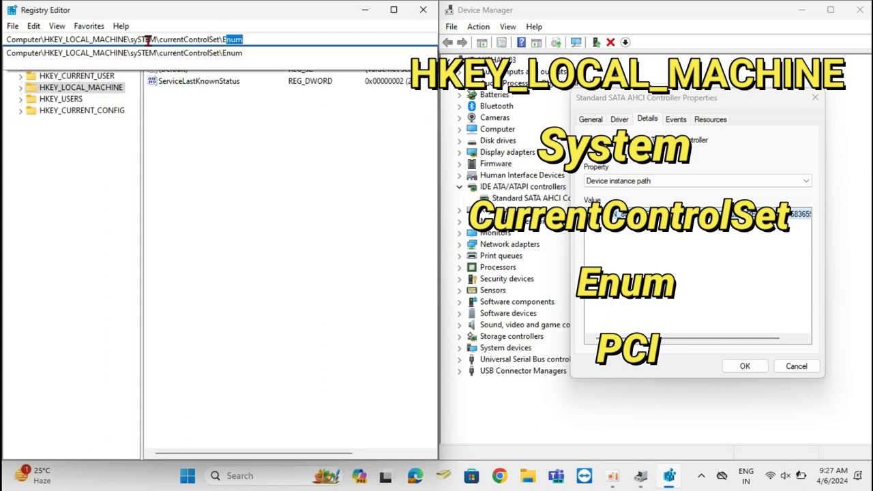
key(End)
text(\)
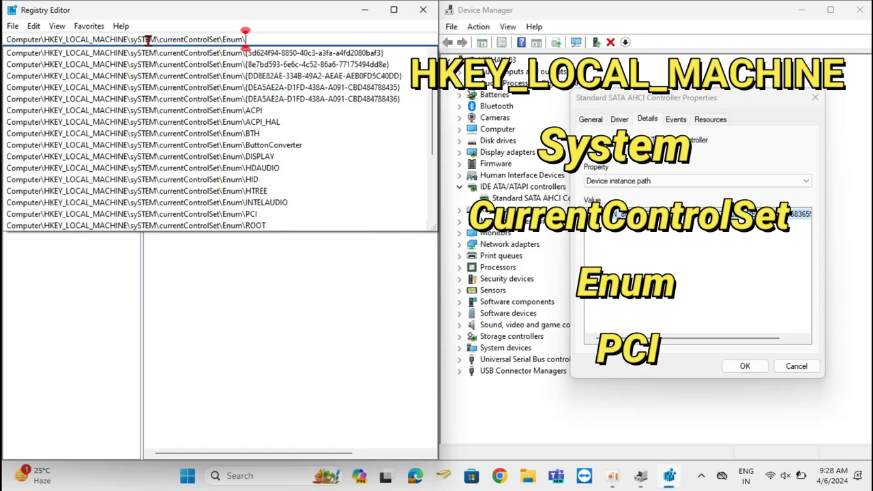
text(P)
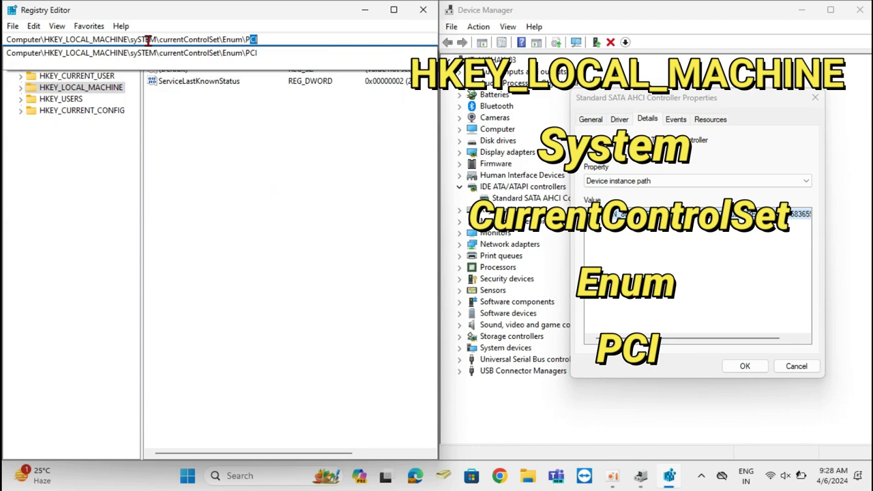
text(c)
key(Down)
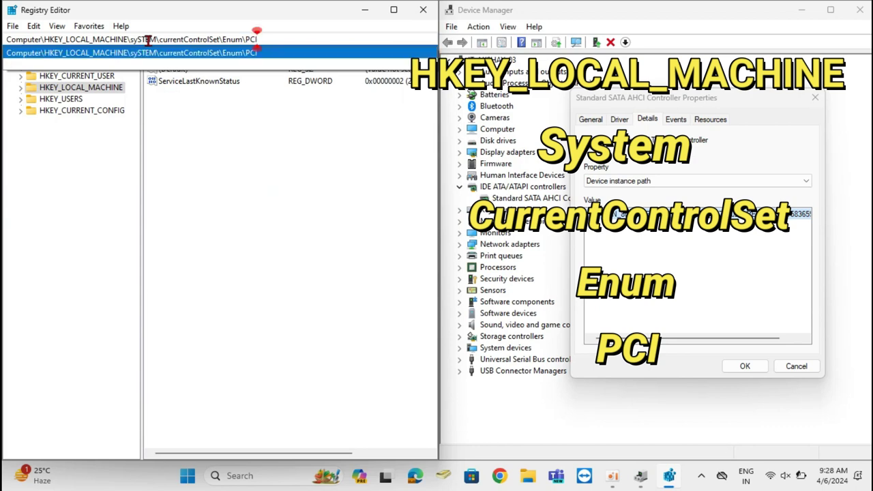
text(\)
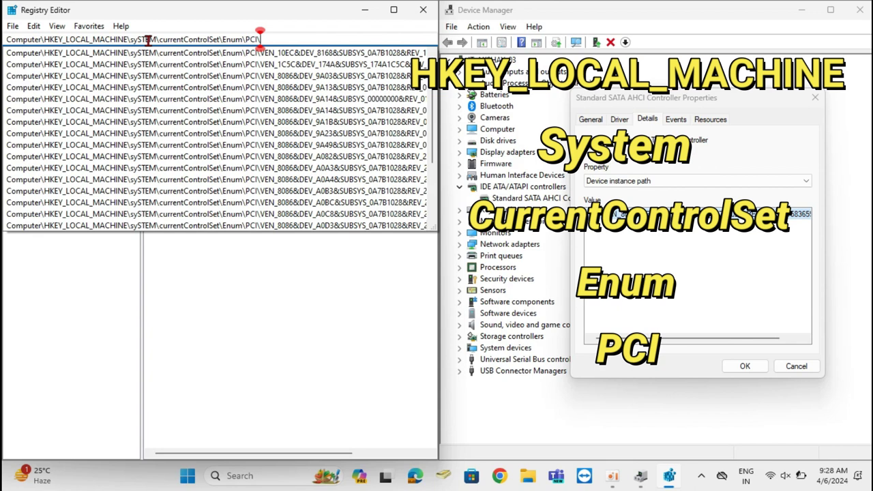
key(Return)
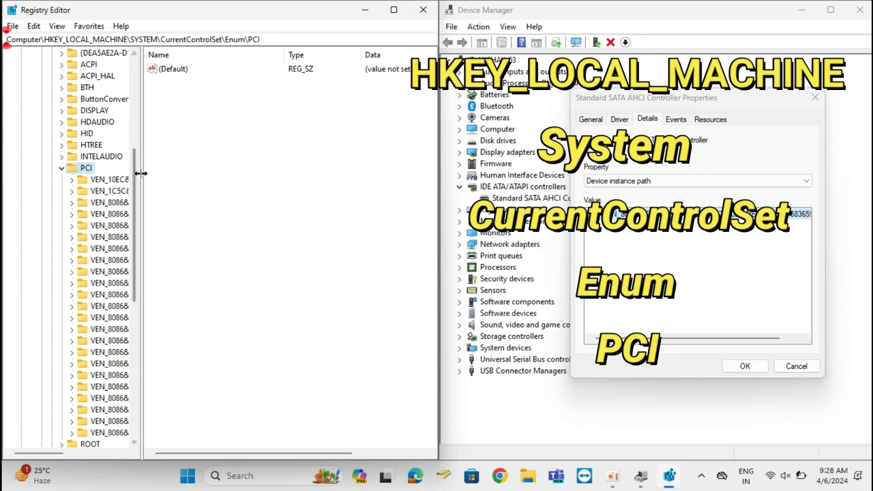
Widen the key tree and expand VEN_8086&DEV_A0D3&SUBSYS_0A7B1028&REV_20 and its subkey 3&11583659&0&B8, matching the controller's device instance path
drag(141, 174, 329, 175)
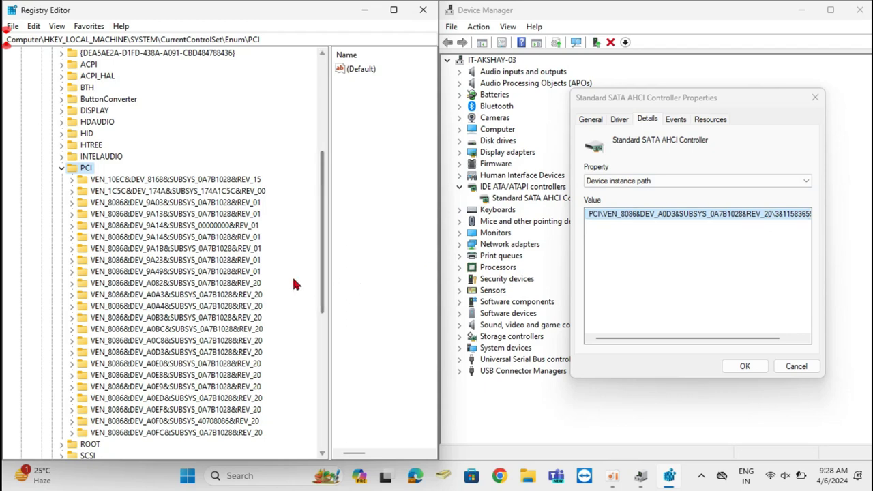
click(72, 353)
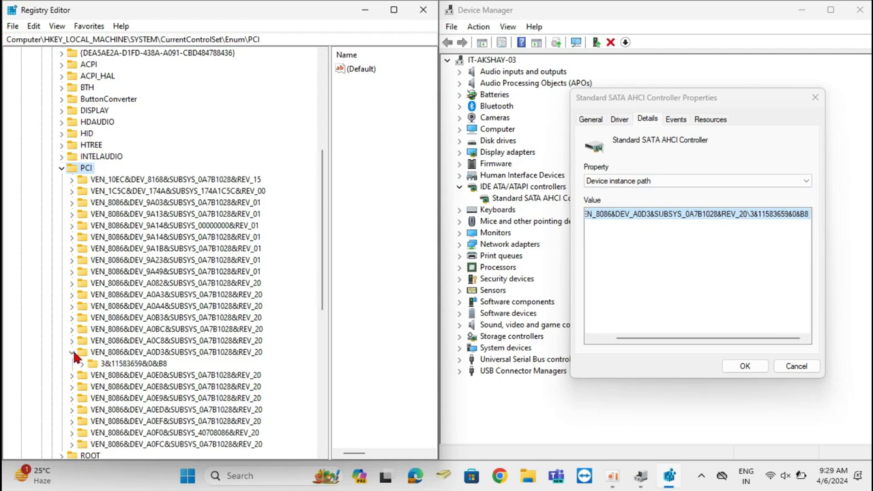
click(119, 353)
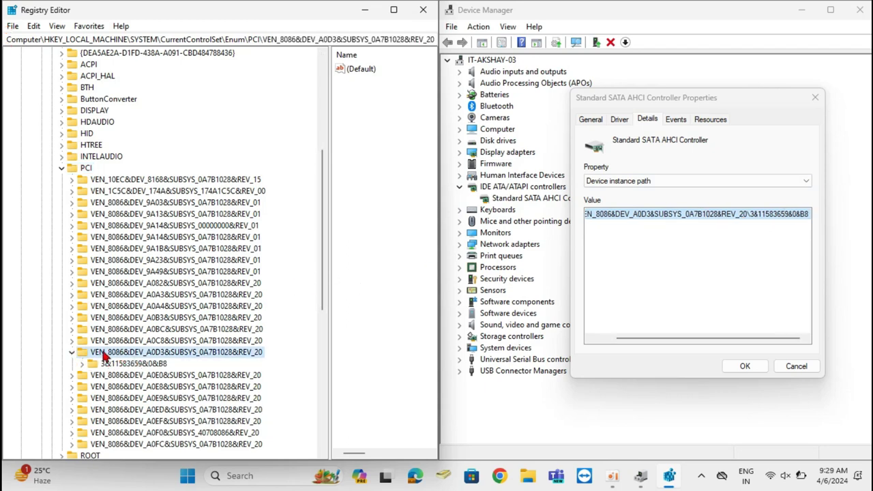
click(141, 364)
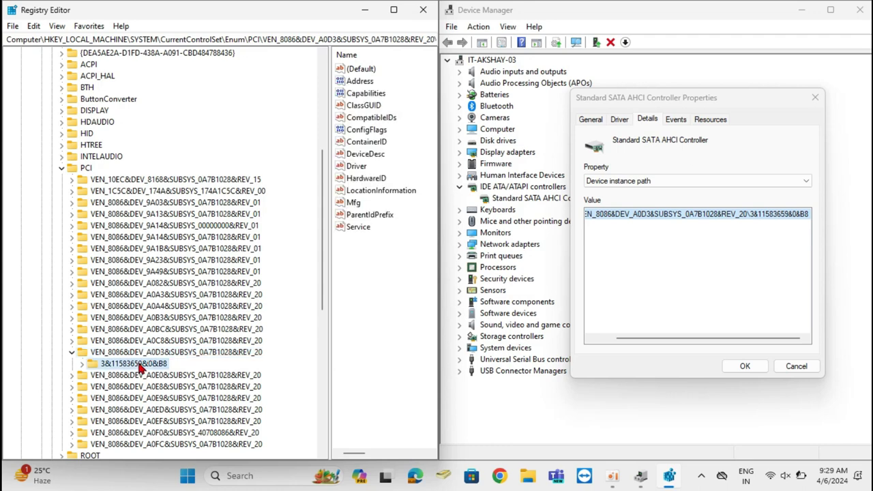
click(82, 365)
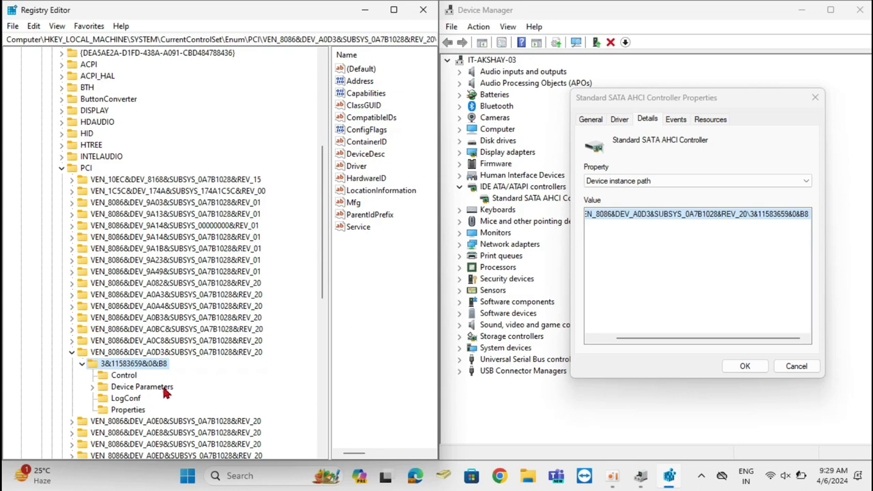
Expand Device Parameters and Interrupt Management under the controller's key and select MessageSignaledInterruptProperties
click(163, 389)
click(93, 387)
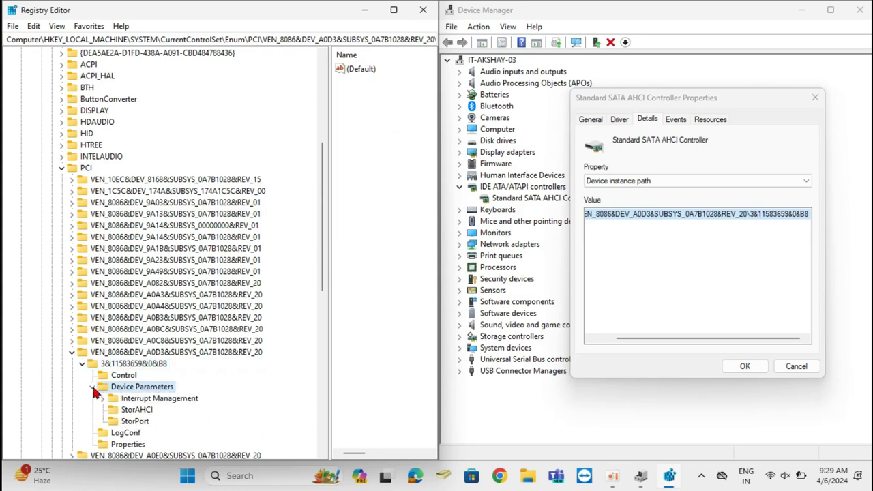
click(161, 398)
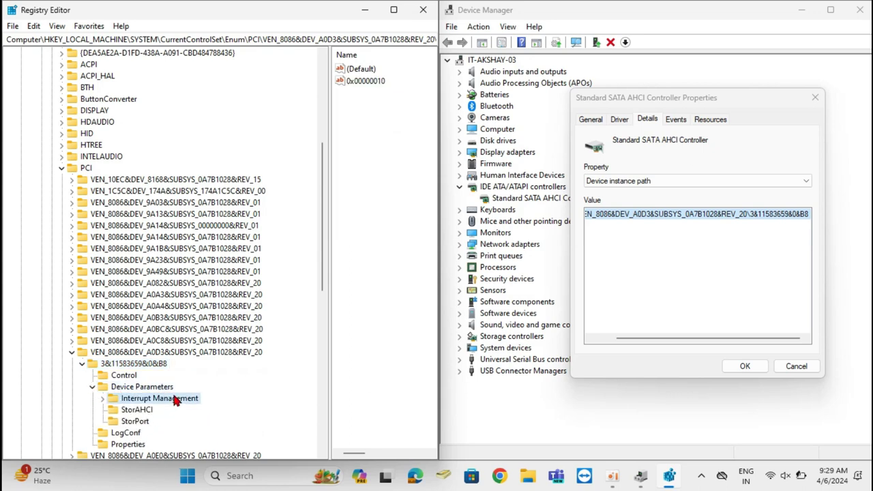
click(103, 399)
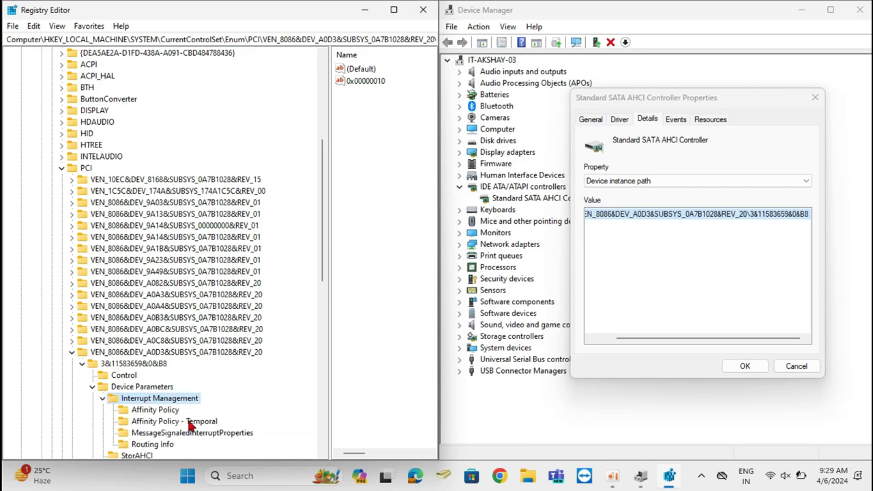
click(190, 435)
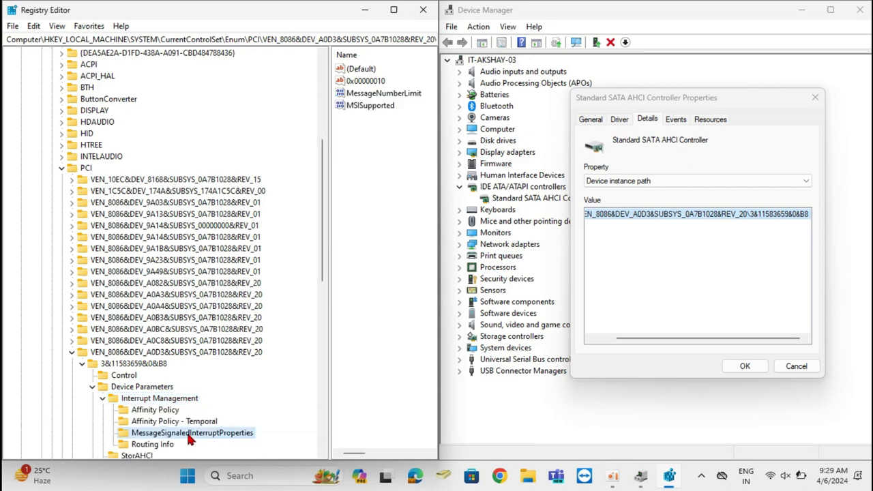
Maximize the Registry Editor and set the MSISupported DWORD's value data to 0
drag(329, 283, 327, 283)
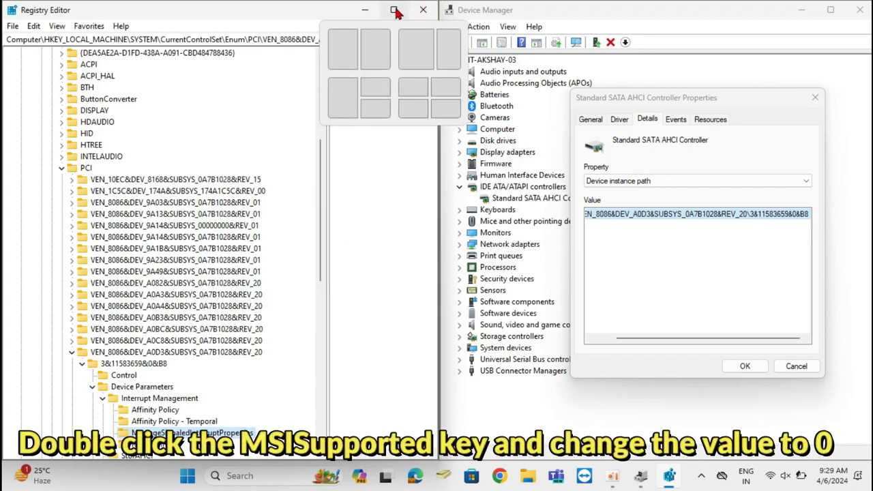
click(395, 9)
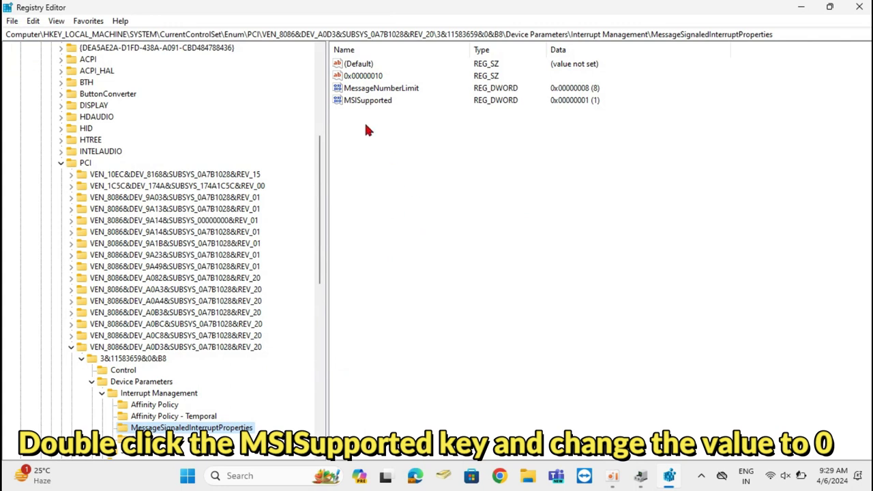
click(371, 102)
double_click(371, 102)
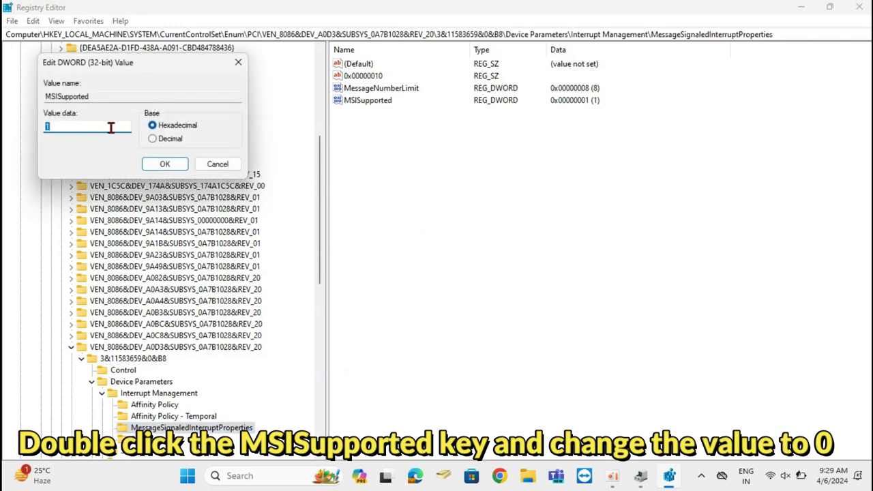
text(0)
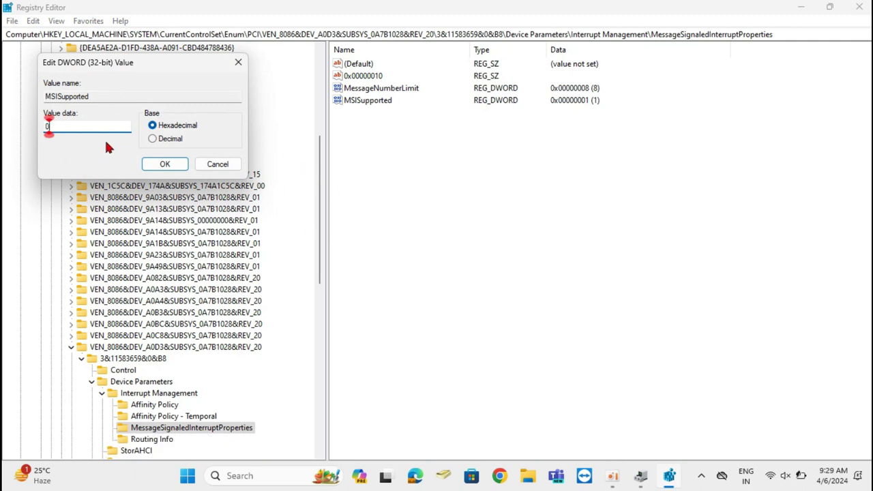
click(166, 165)
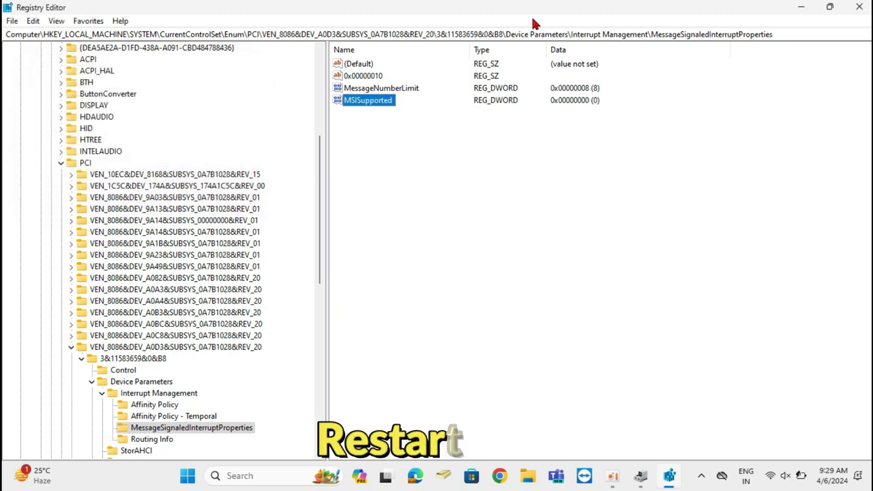